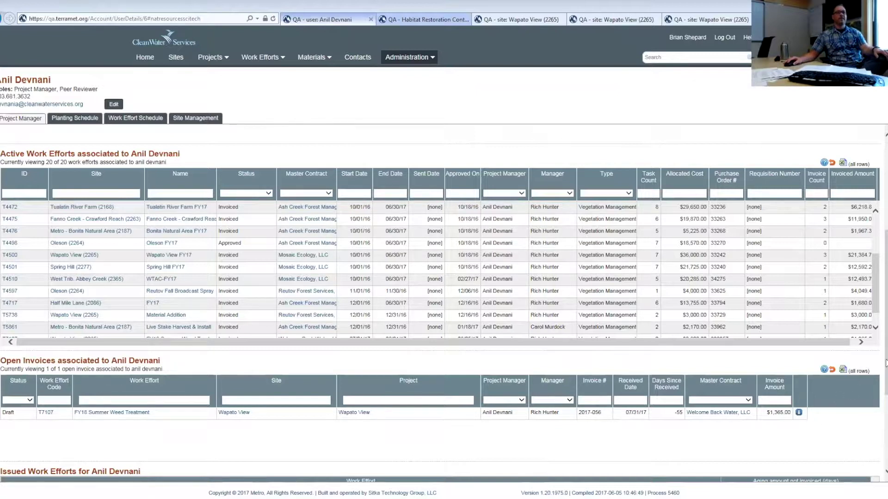
# Step: Review the project manager's active work efforts, open invoices, issued work efforts and items waiting for approval
pyautogui.moveTo(887, 361); pyautogui.dragTo(884, 388)
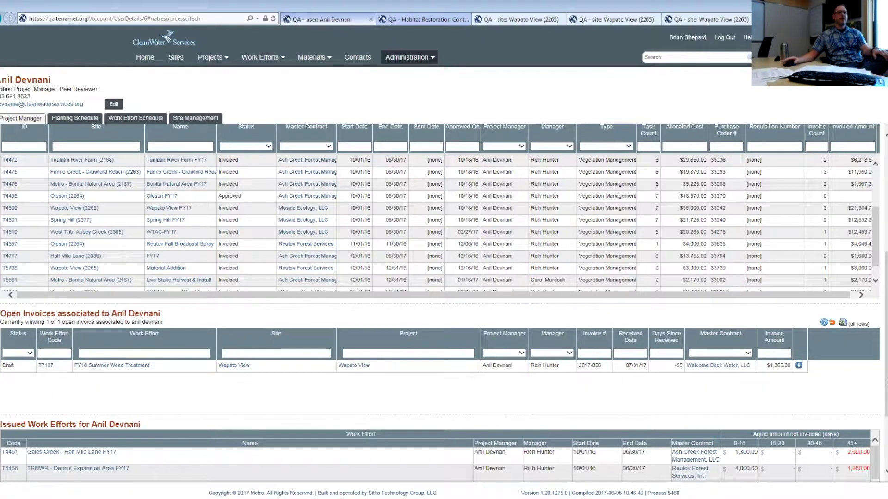
pyautogui.scroll(-3, 444, 300)
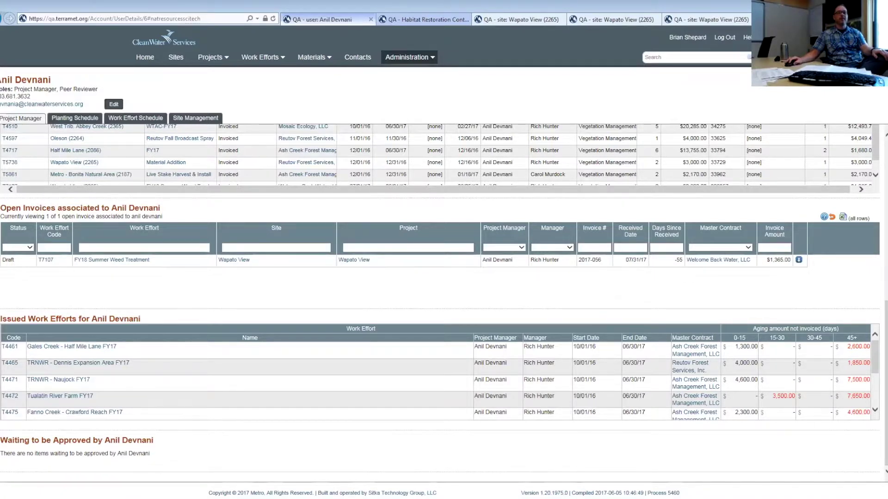
pyautogui.moveTo(886, 447); pyautogui.dragTo(886, 371)
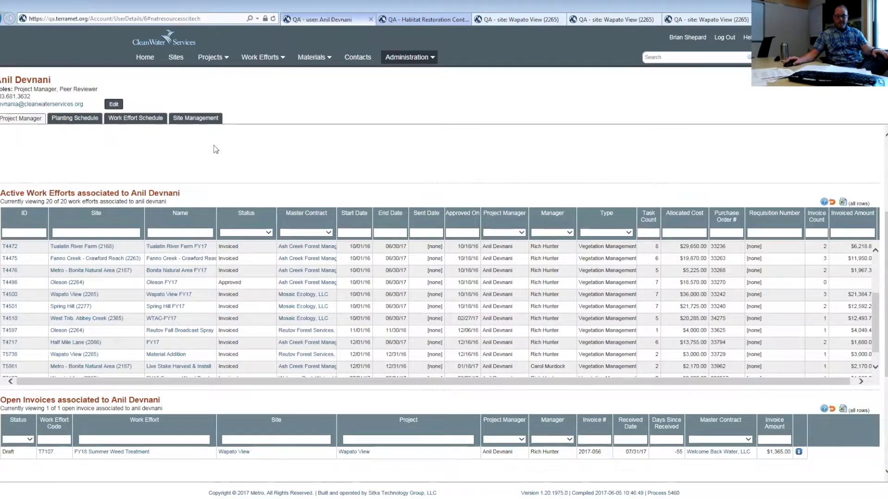
# Step: Open the rate periods of the Welcome Back Water, LLC habitat restoration contract and review its General and Planting task rates
pyautogui.click(431, 21)
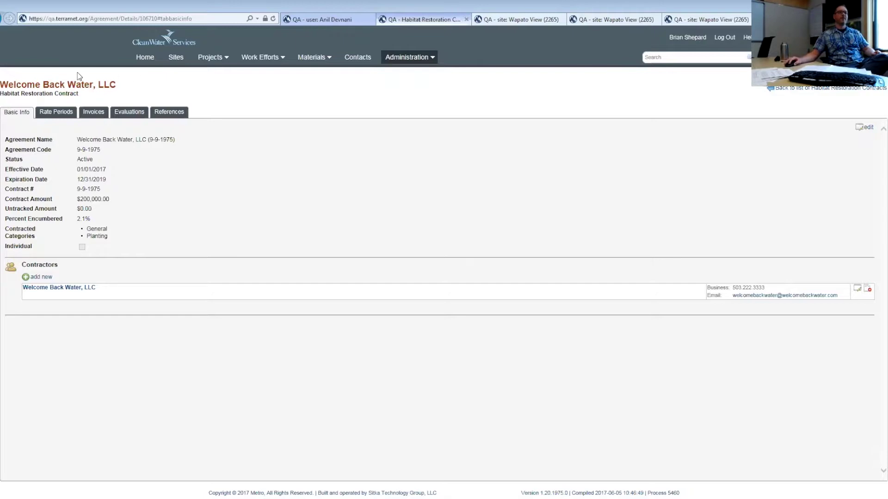
pyautogui.click(56, 117)
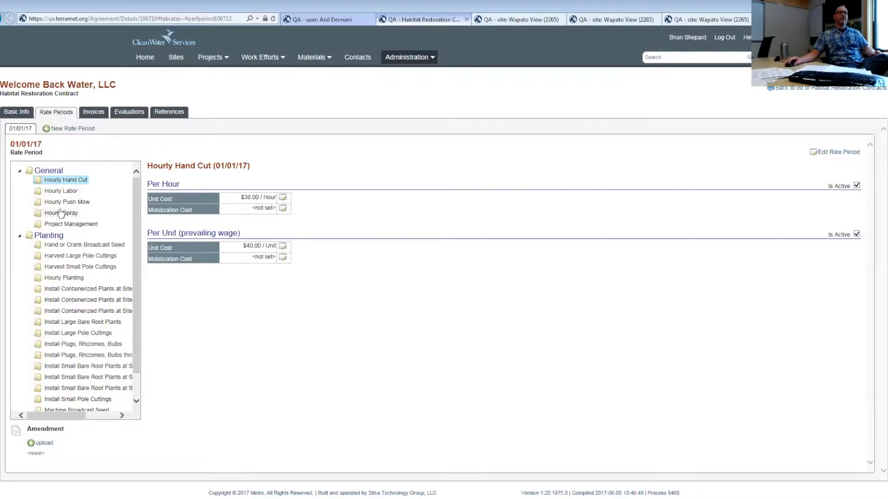
pyautogui.scroll(-1, 93, 277)
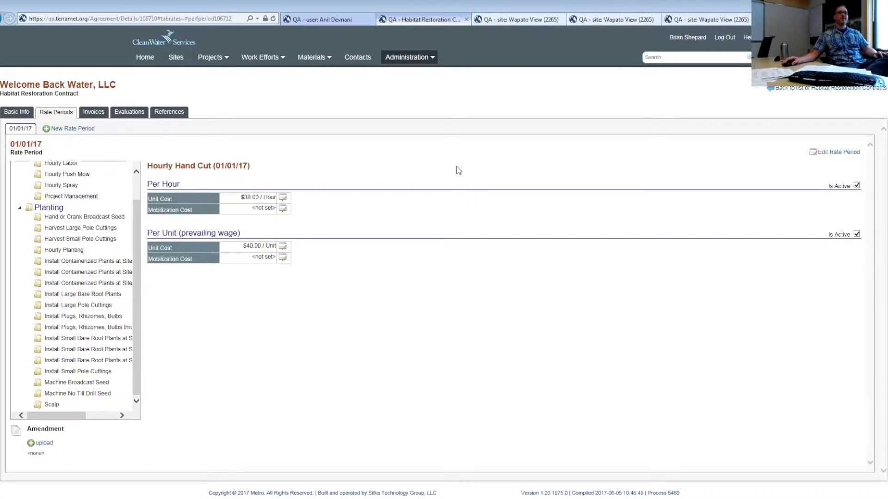
# Step: Switch to the Wapato View project, expand its Basic Info section and review the project details and assigned contacts
pyautogui.click(524, 24)
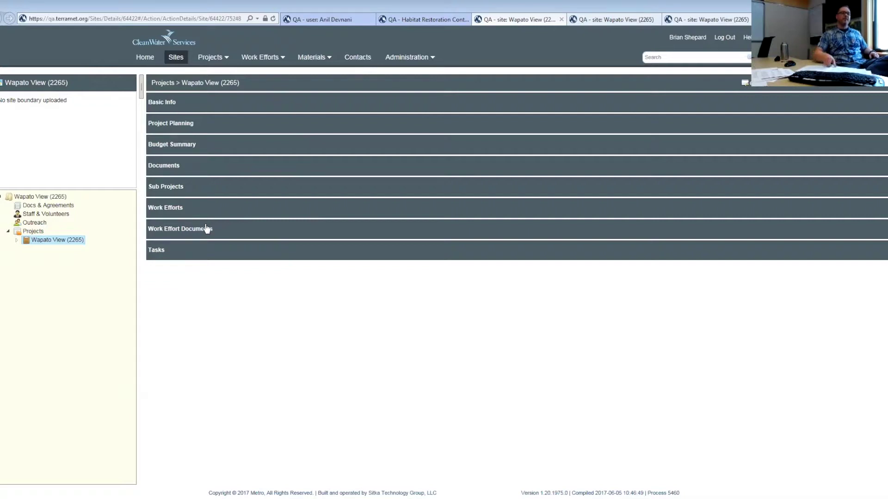
pyautogui.click(246, 106)
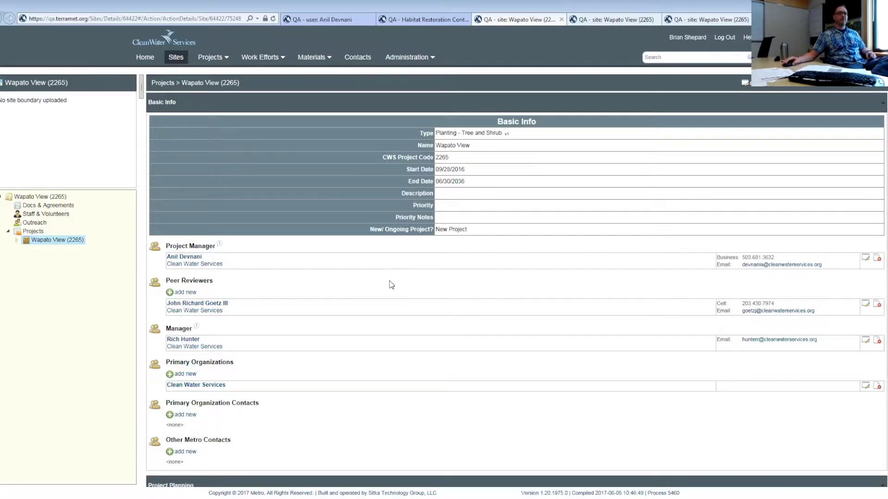
pyautogui.scroll(-3, 392, 285)
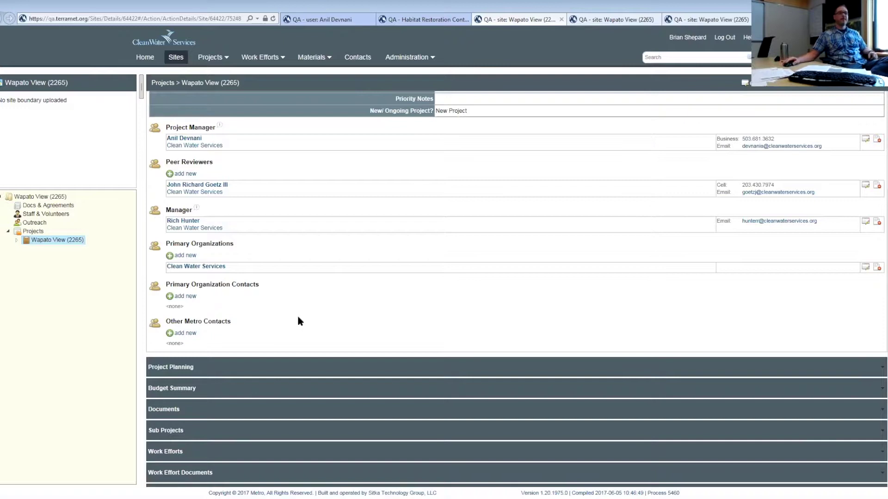
pyautogui.scroll(-1, 301, 317)
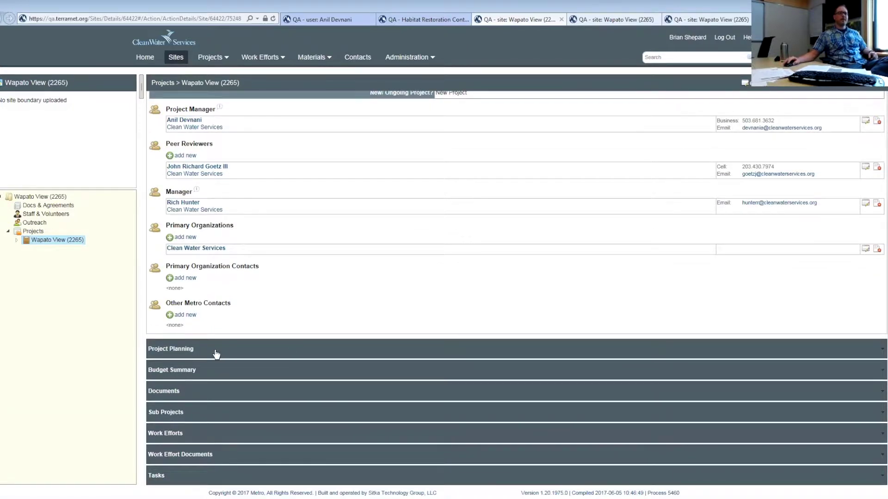
# Step: Expand the Project Planning and Budget Summary sections and review the stage estimates, funding sources and period spending
pyautogui.click(231, 349)
pyautogui.scroll(-5, 531, 291)
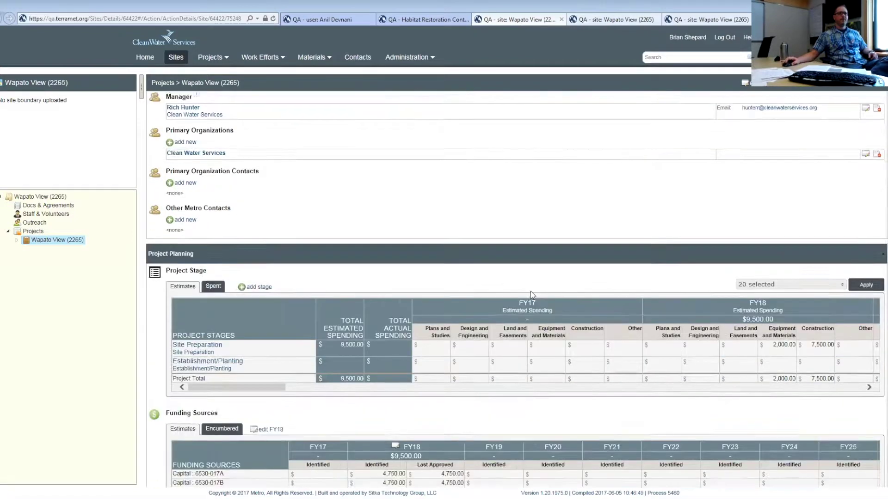
pyautogui.scroll(3, 531, 291)
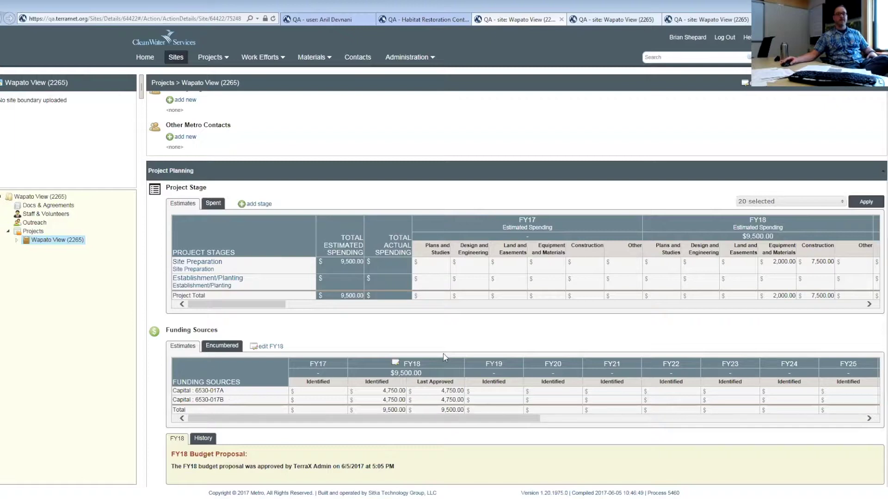
pyautogui.scroll(-1, 507, 337)
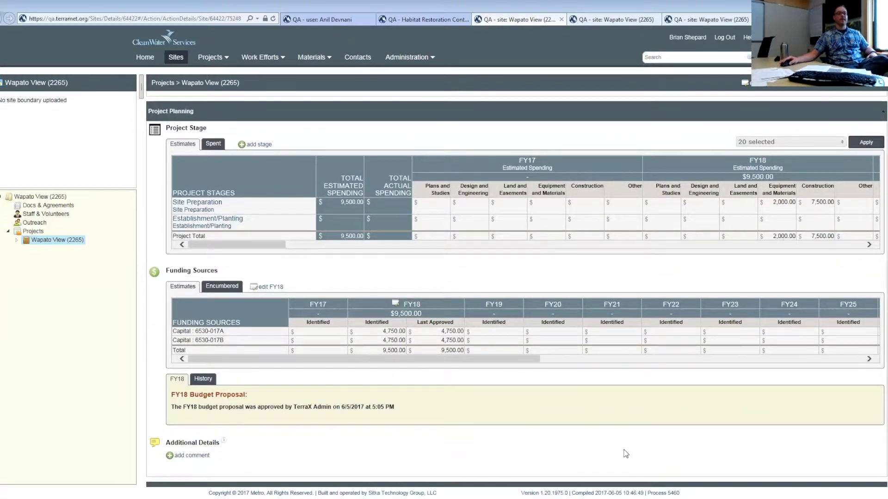
pyautogui.scroll(-3, 574, 427)
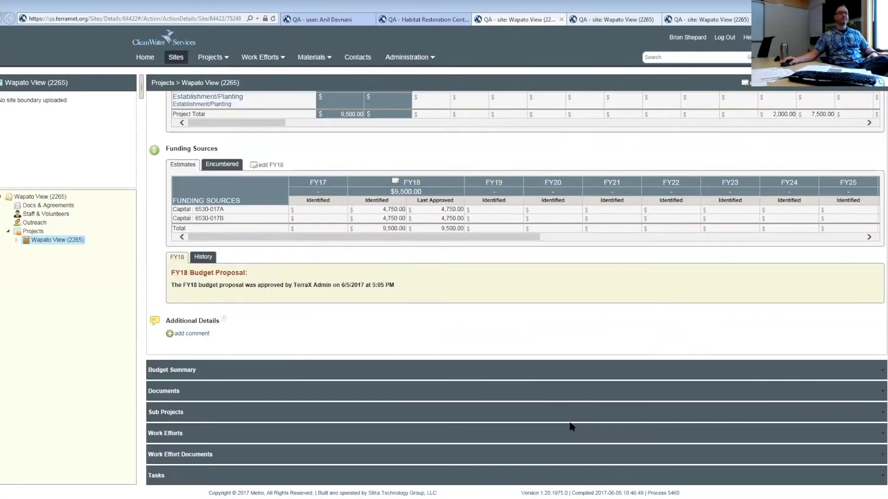
pyautogui.click(248, 374)
pyautogui.scroll(-1, 358, 358)
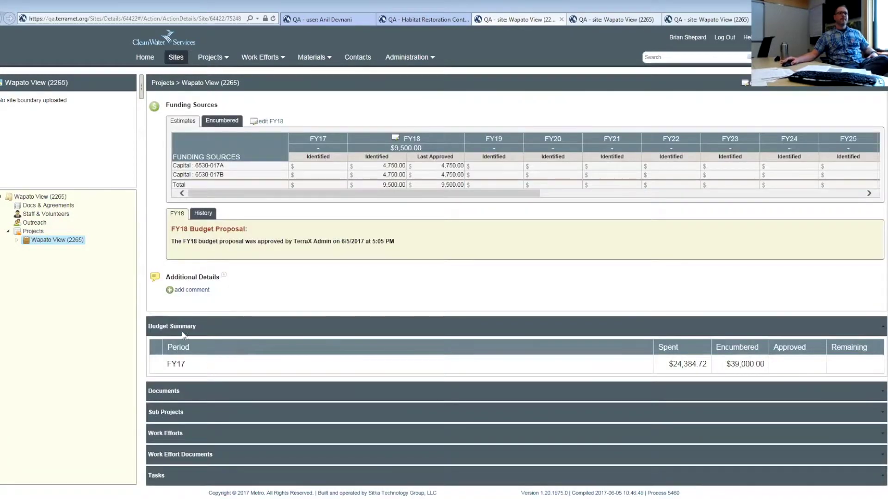
# Step: View the document types available for upload in the Documents section, and expand the project's Work Efforts list
pyautogui.click(208, 397)
pyautogui.scroll(-1, 349, 385)
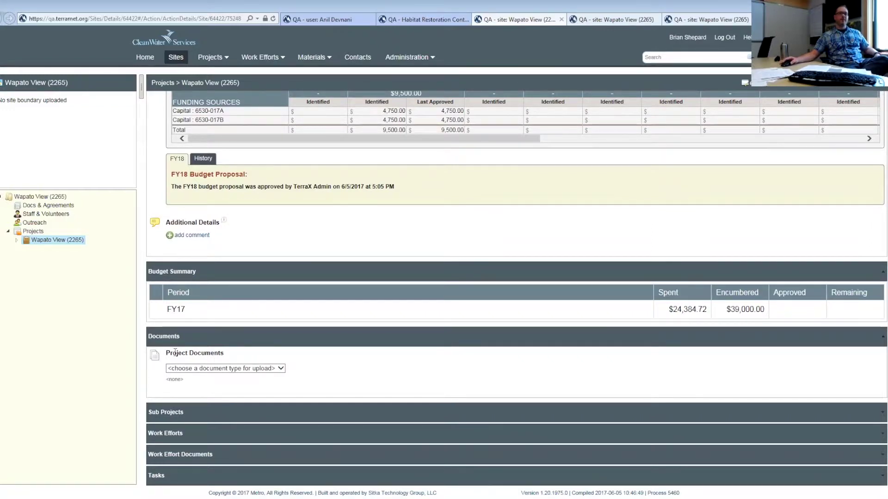
pyautogui.click(280, 369)
pyautogui.click(320, 368)
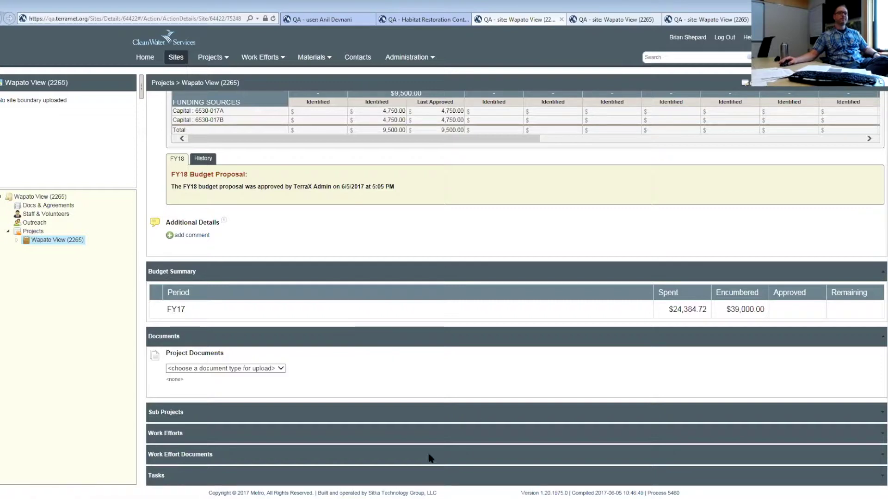
pyautogui.click(330, 432)
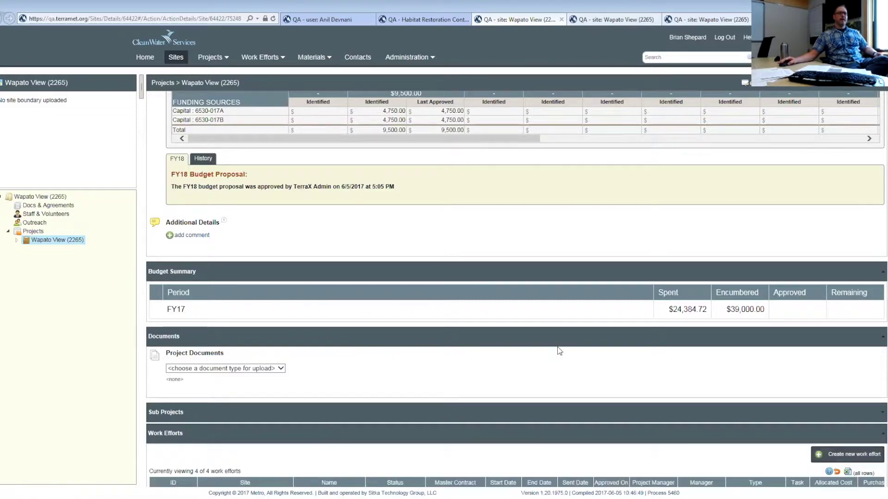
pyautogui.scroll(-3, 557, 351)
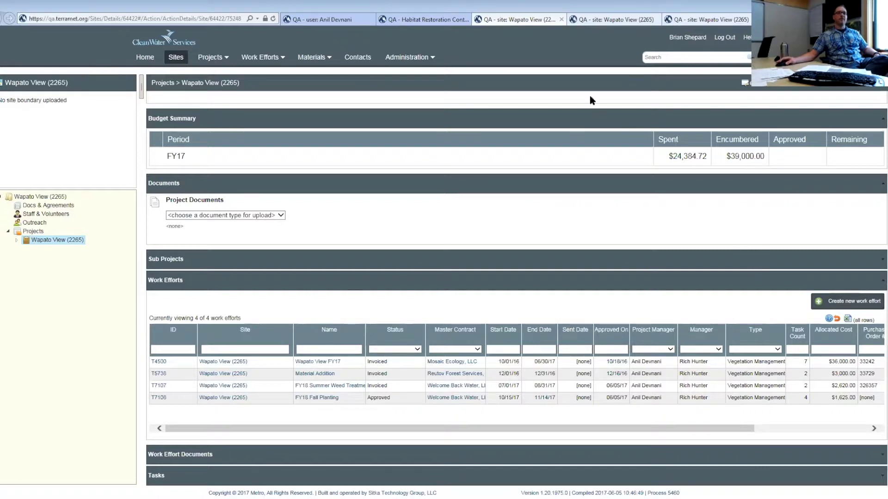
# Step: Switch to the FY18 Summer Weed Treatment work effort and check the completion notes for its Basic Info and Contacts items
pyautogui.click(605, 23)
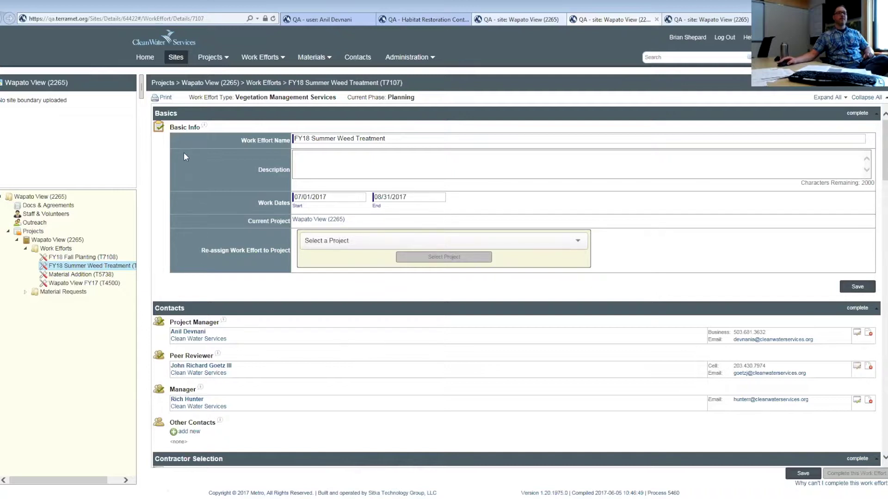
pyautogui.moveTo(159, 129)
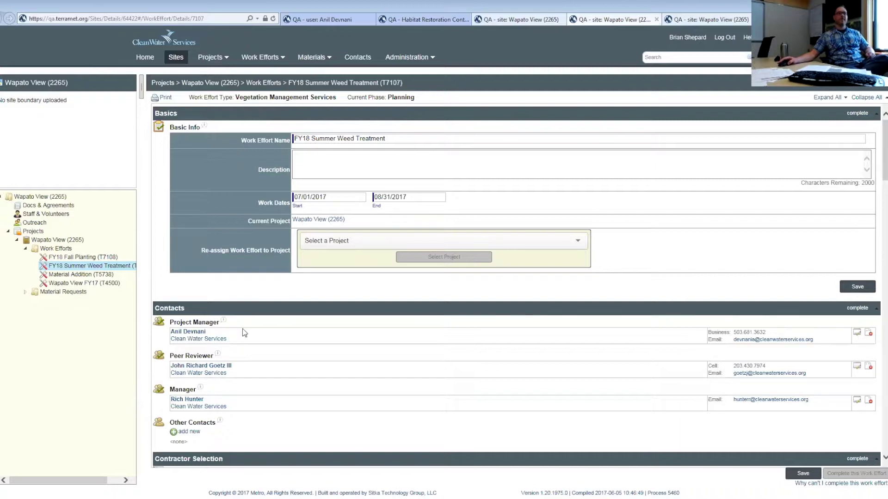
pyautogui.moveTo(158, 128)
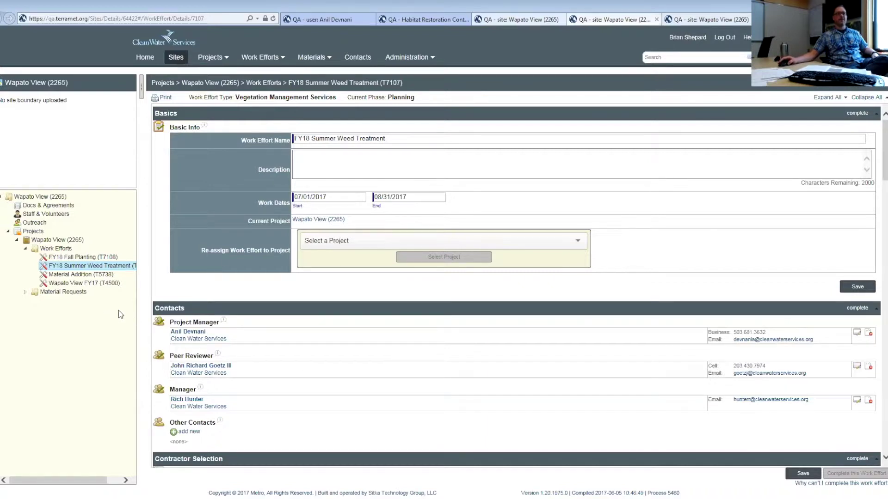
pyautogui.moveTo(160, 327)
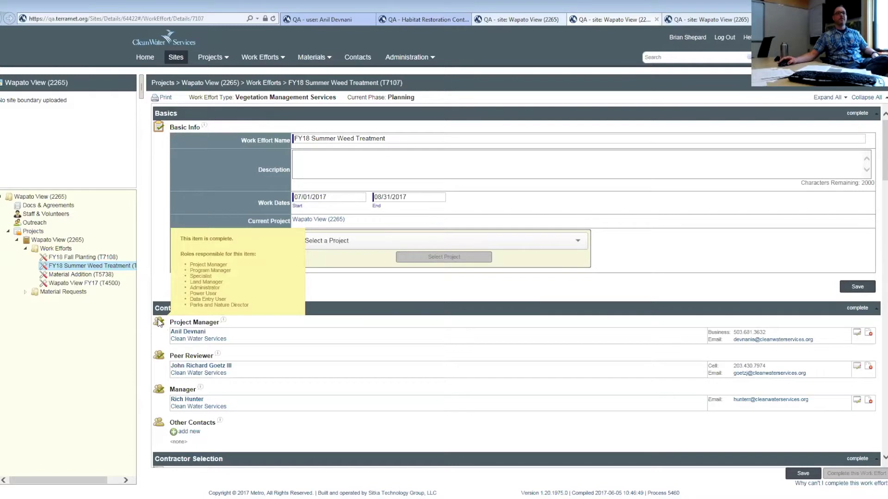
pyautogui.moveTo(163, 359)
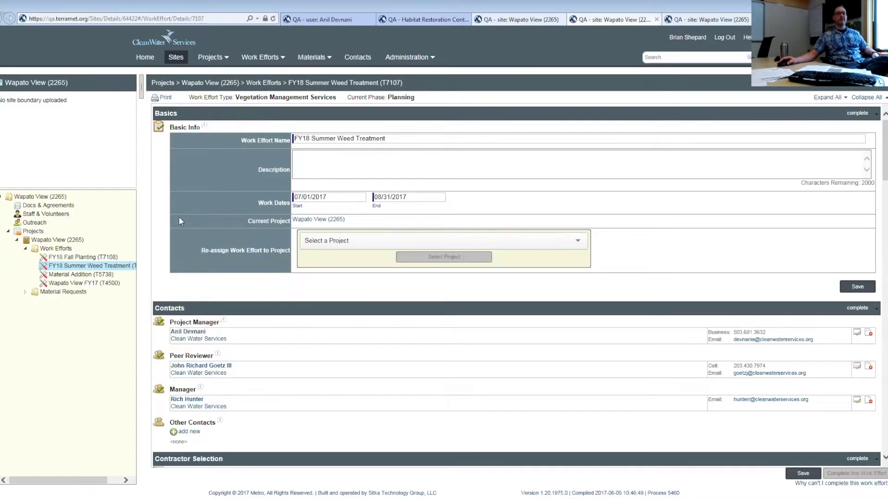
pyautogui.moveTo(205, 128)
pyautogui.scroll(-4, 210, 254)
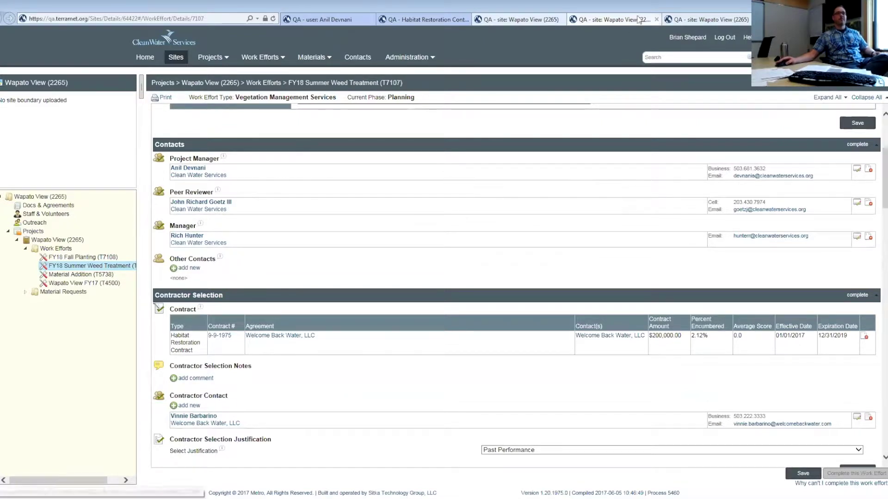
# Step: Check the Basic Info and contacts of the Wapato View project, and return to the FY18 Summer Weed Treatment work effort
pyautogui.click(514, 21)
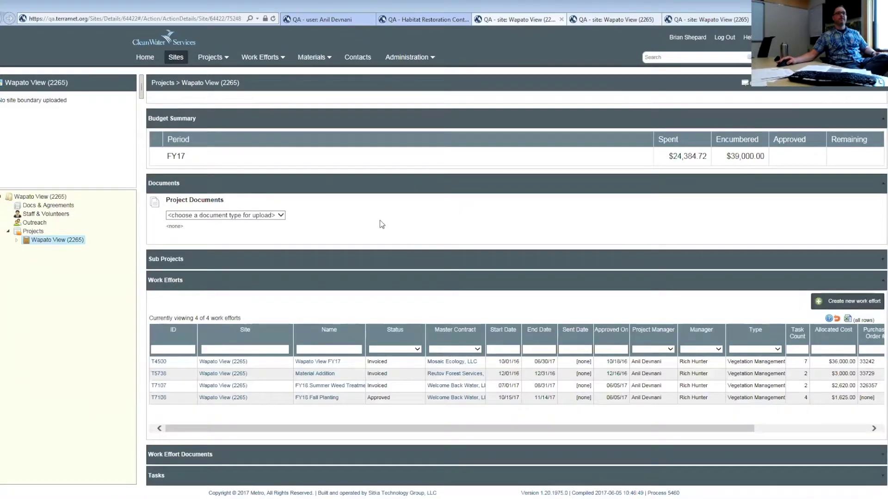
pyautogui.scroll(10, 357, 313)
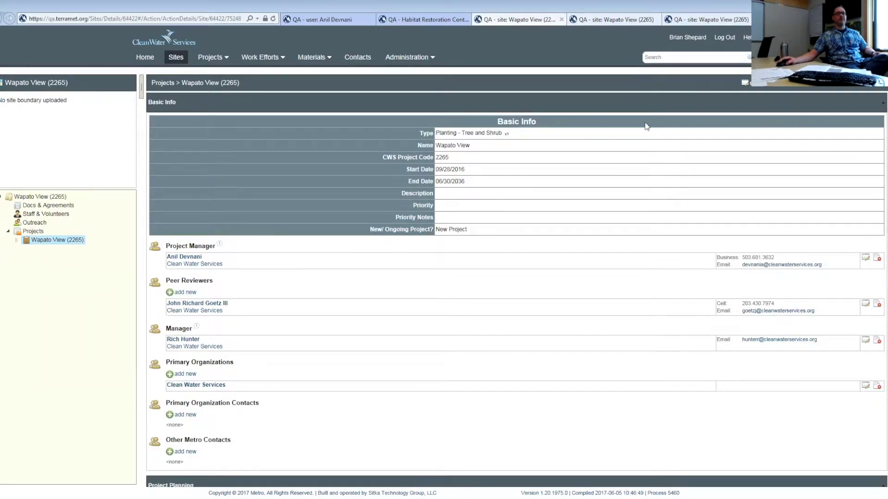
pyautogui.click(614, 23)
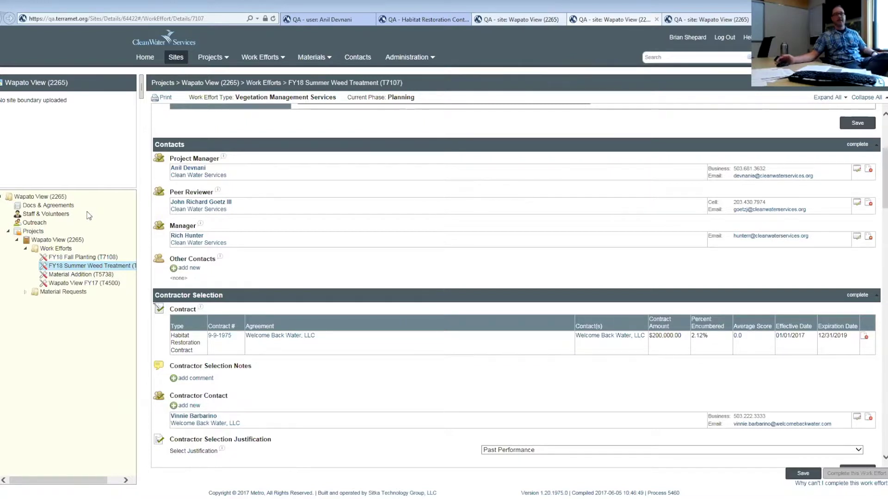
# Step: Review the work effort's Contractor Selection section and view the selection justification options without changing the choice
pyautogui.scroll(-3, 319, 224)
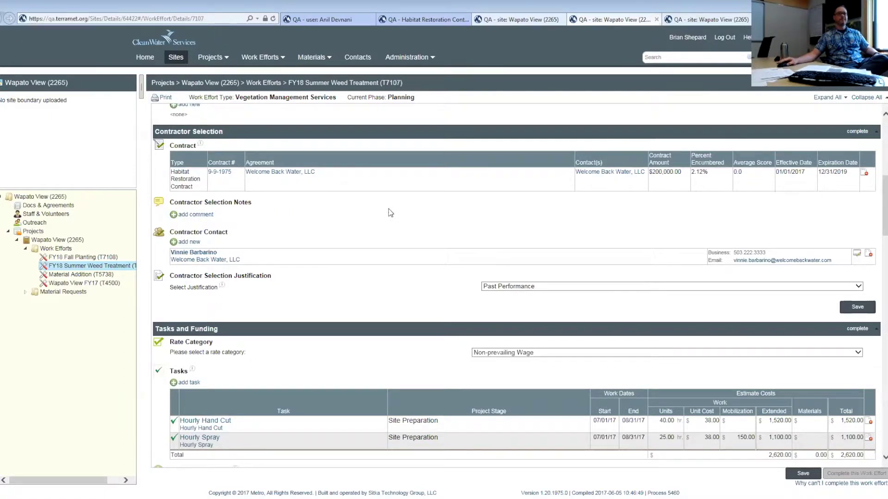
pyautogui.scroll(-1, 388, 209)
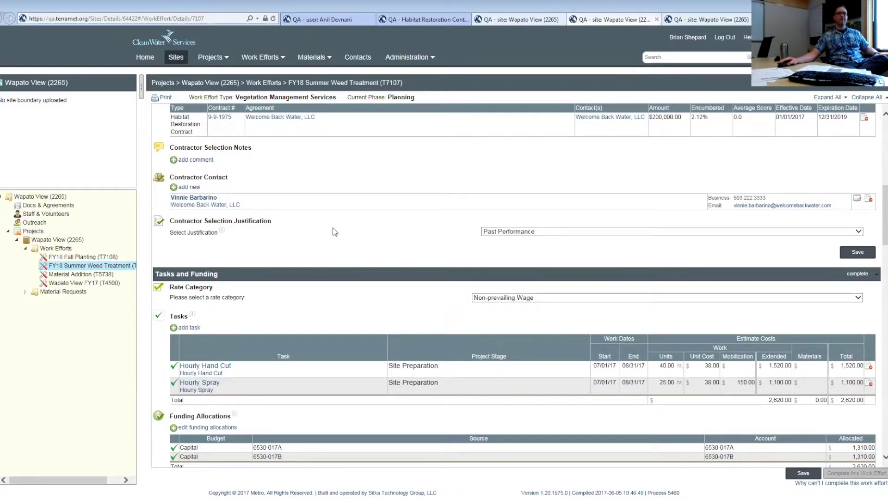
pyautogui.click(532, 232)
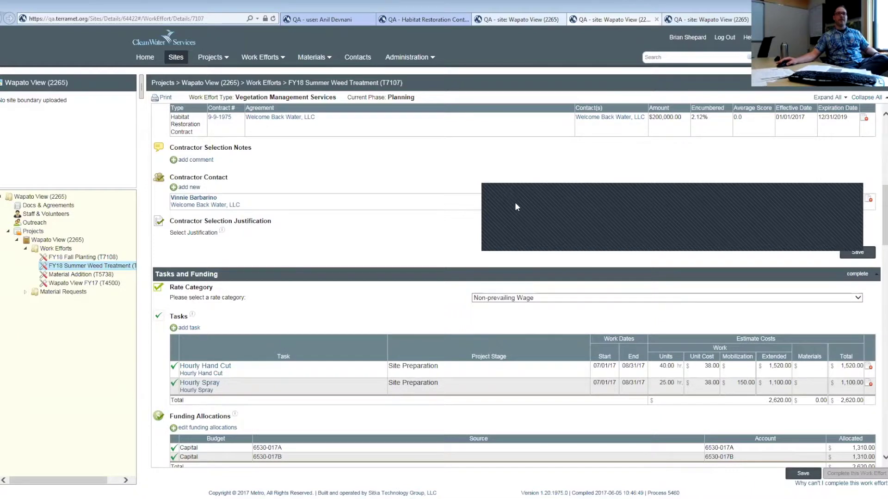
pyautogui.click(525, 232)
pyautogui.click(440, 230)
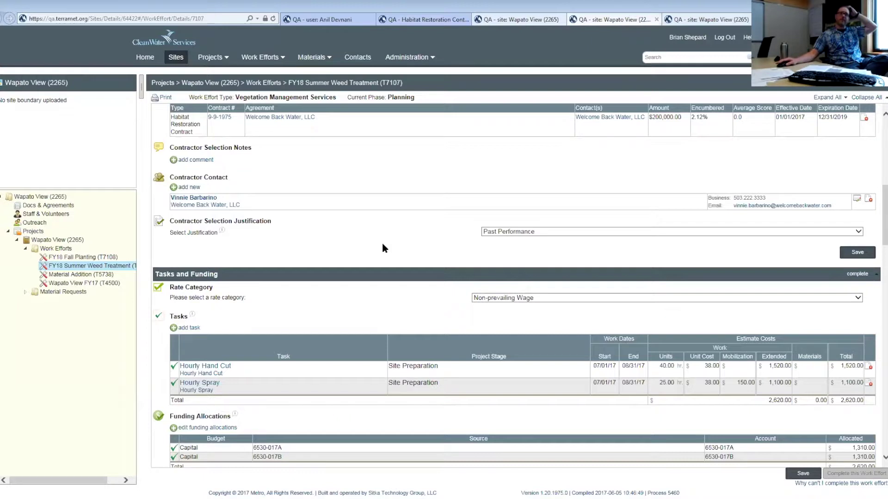
# Step: Compare the work effort's Tasks and Funding section with the Hourly Hand Cut rate in the Welcome Back Water, LLC contract
pyautogui.scroll(-4, 383, 245)
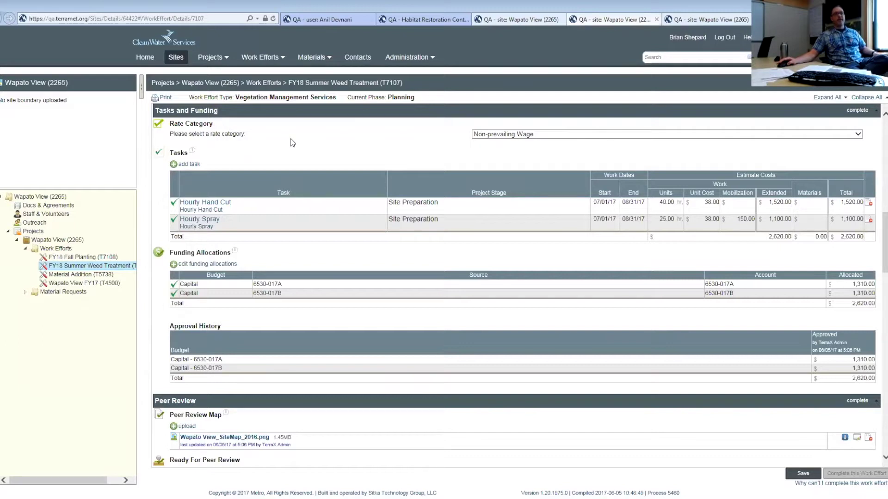
pyautogui.click(420, 22)
pyautogui.scroll(2, 59, 262)
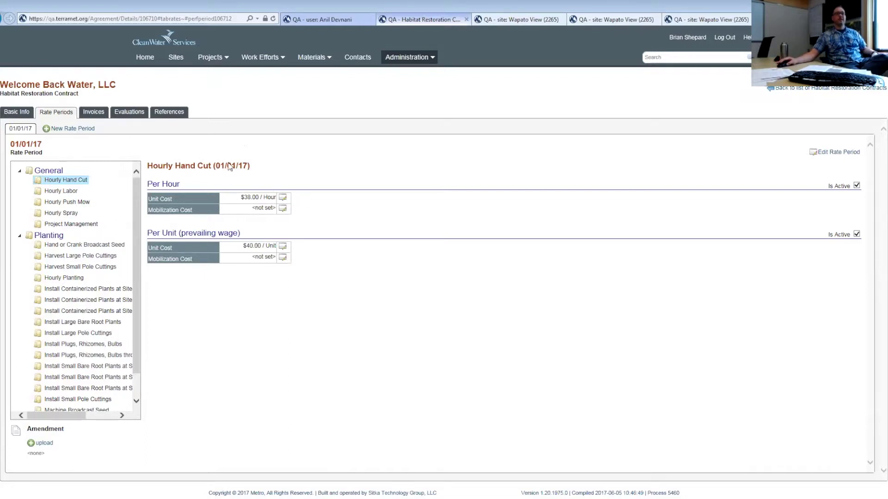
pyautogui.click(607, 21)
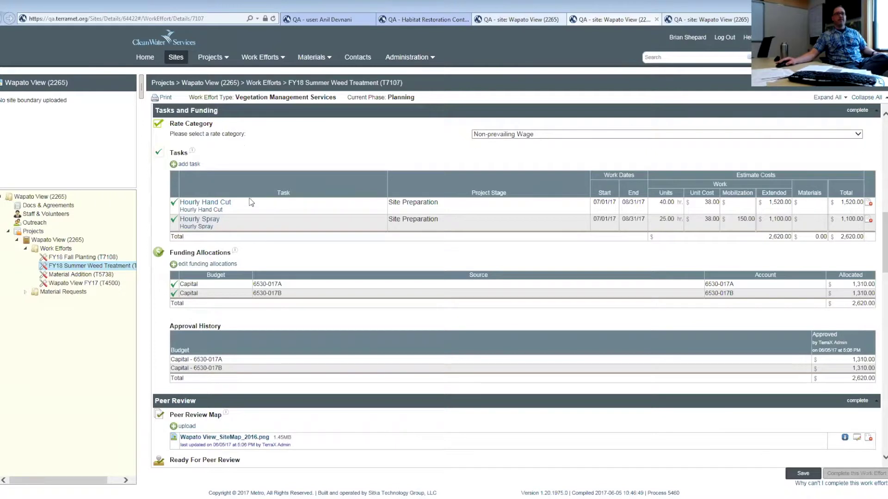
# Step: View the planned tasks and new task types that can be added to the work effort, without adding any
pyautogui.click(189, 165)
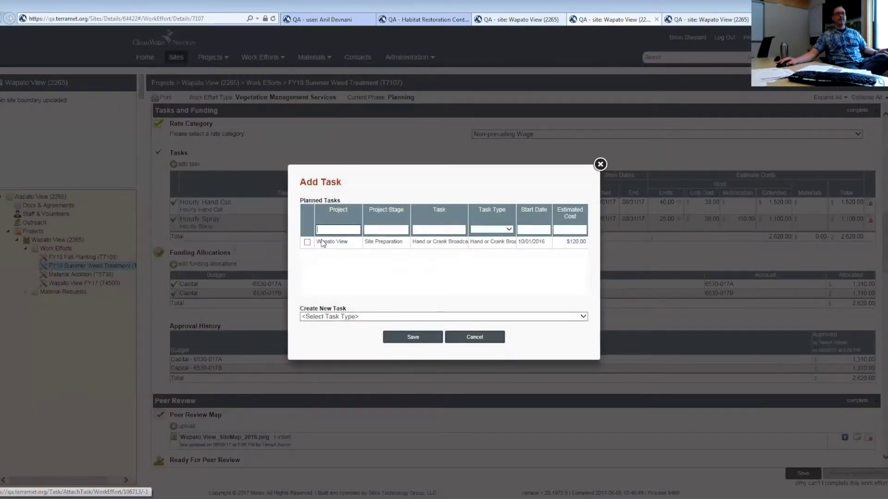
pyautogui.click(308, 243)
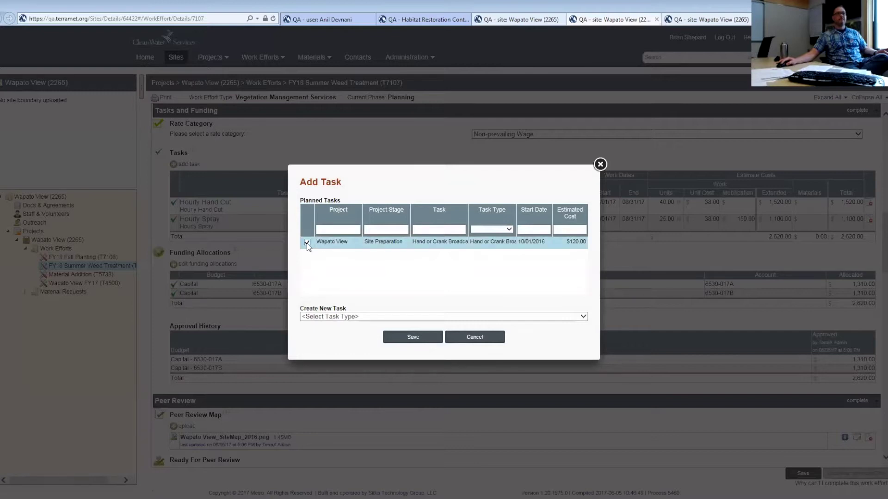
pyautogui.click(414, 317)
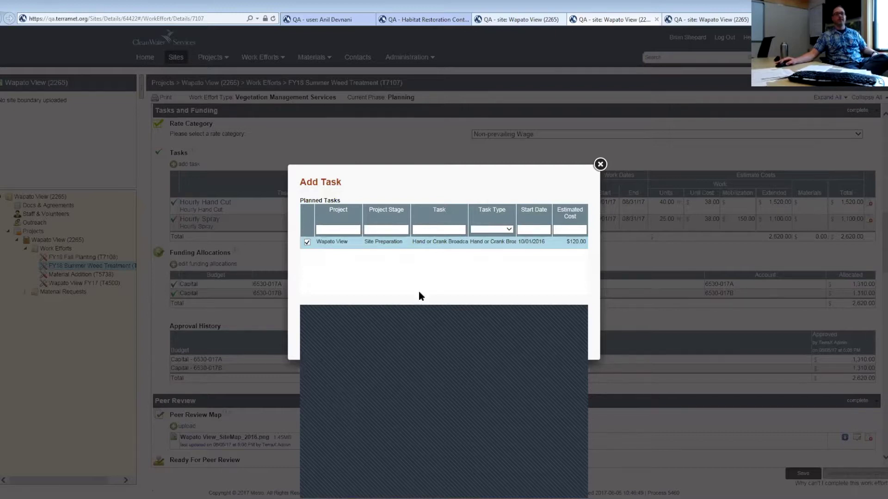
pyautogui.click(489, 337)
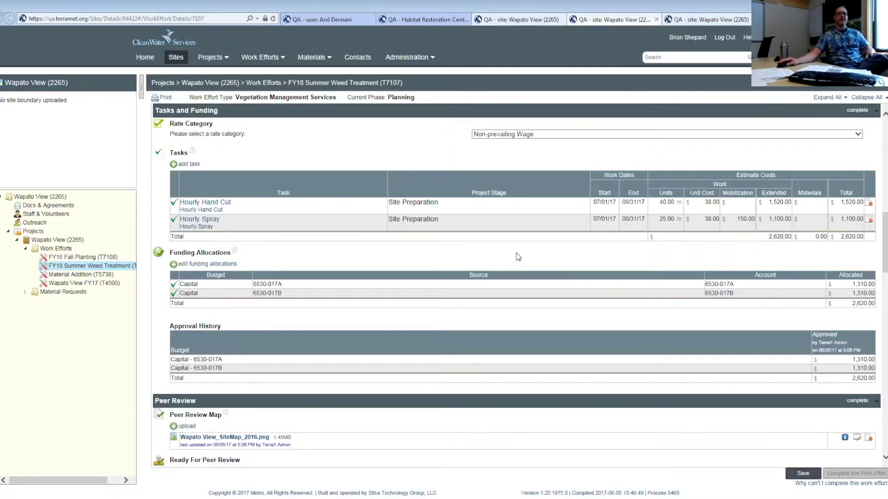
# Step: Review the work effort's estimated task costs, funding allocations and approval history in the Tasks and Funding section
pyautogui.scroll(-3, 518, 257)
pyautogui.scroll(4, 518, 257)
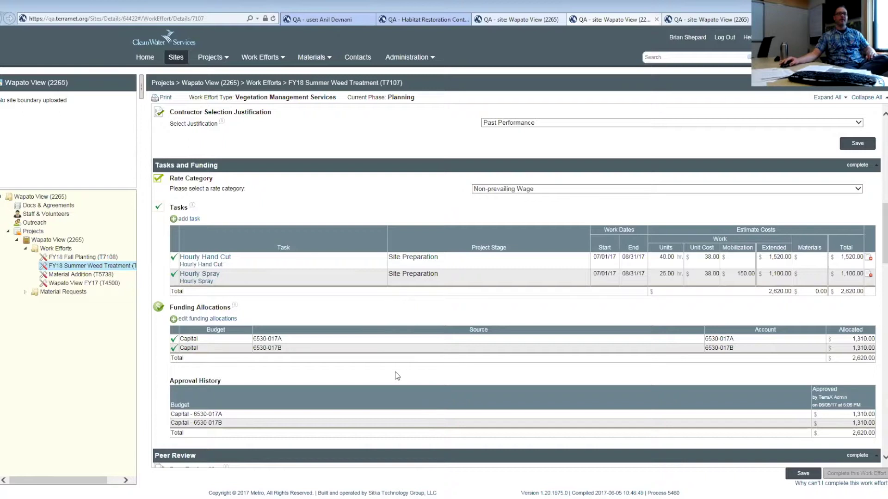
pyautogui.scroll(-2, 425, 356)
pyautogui.scroll(1, 425, 356)
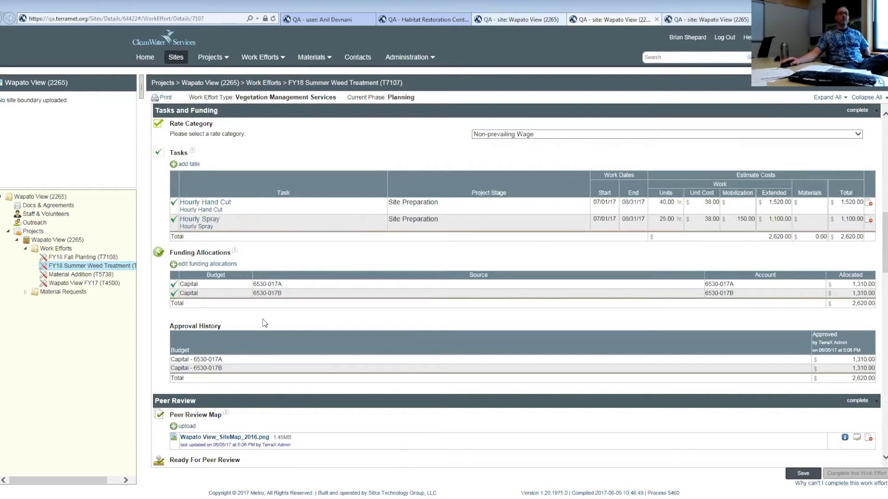
# Step: Review the Peer Review section's map, notes and conditions for approval, along with the manager's work approval
pyautogui.scroll(-5, 264, 324)
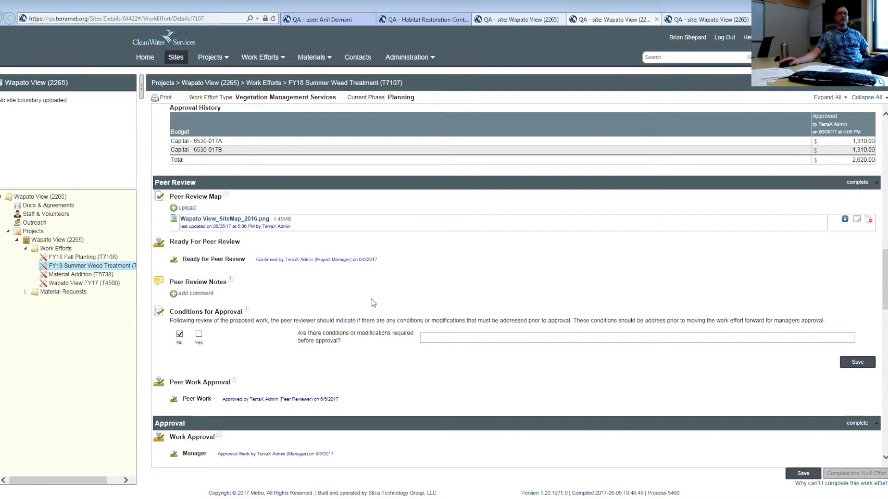
pyautogui.scroll(-1, 449, 278)
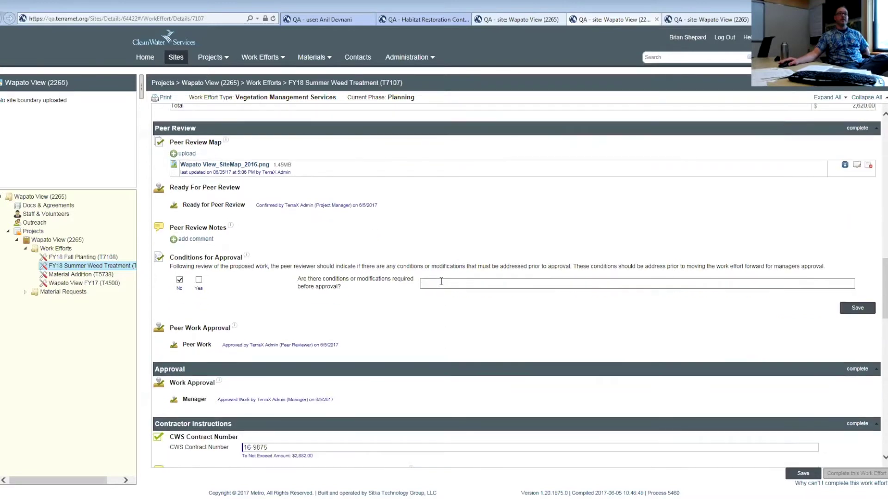
pyautogui.scroll(2, 441, 282)
pyautogui.scroll(1, 441, 282)
pyautogui.scroll(-1, 441, 282)
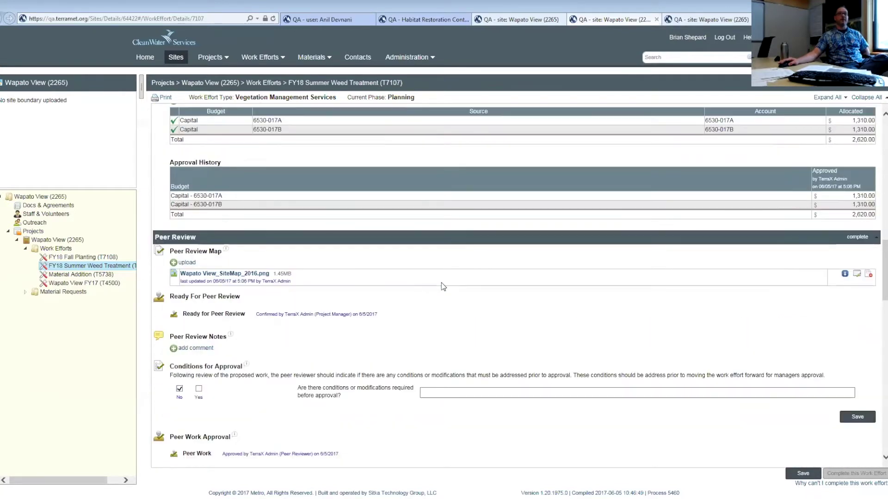
pyautogui.scroll(-1, 441, 282)
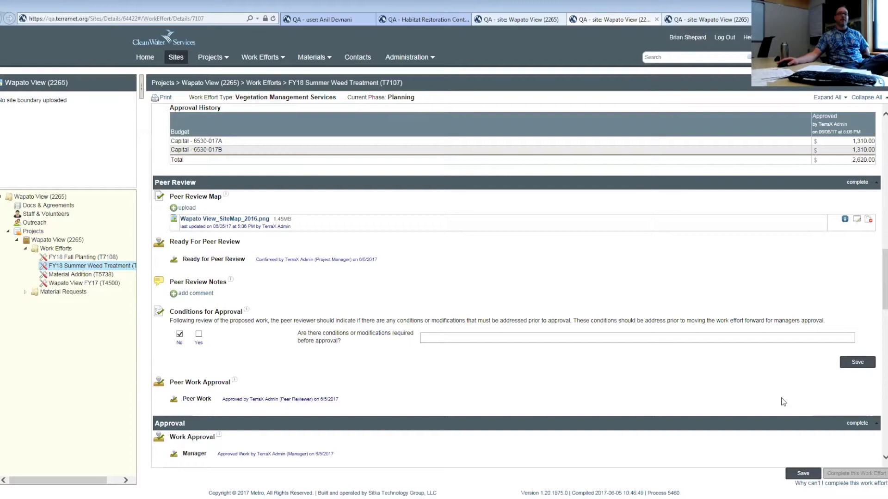
pyautogui.scroll(-2, 735, 400)
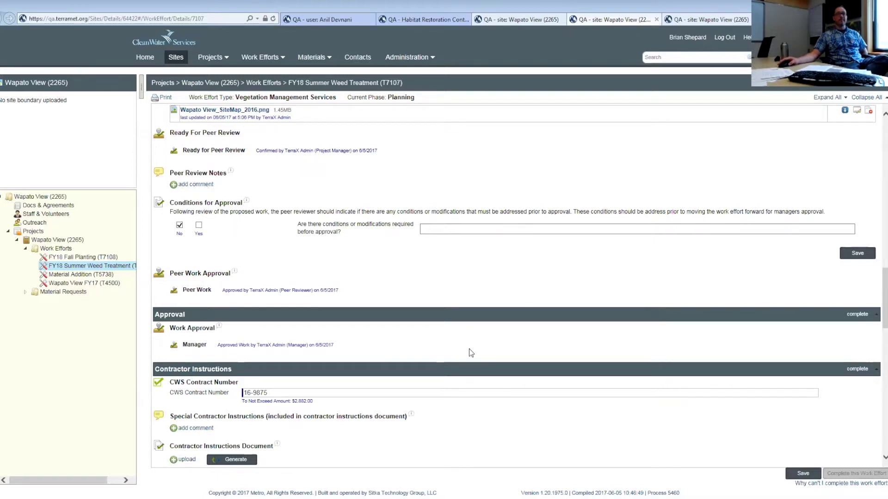
# Step: Open the generated contractor instructions PDF from the Contractor Instructions section, read it, and return to the work effort
pyautogui.scroll(-2, 477, 351)
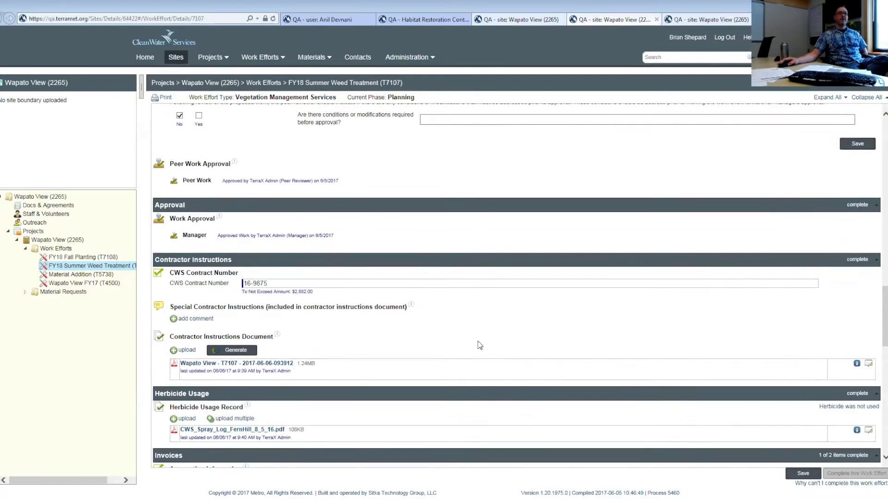
pyautogui.scroll(-2, 478, 345)
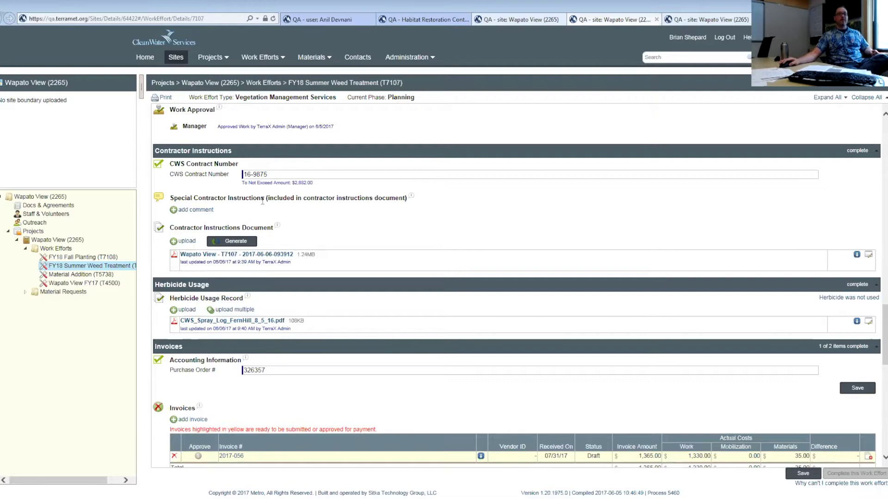
pyautogui.click(269, 257)
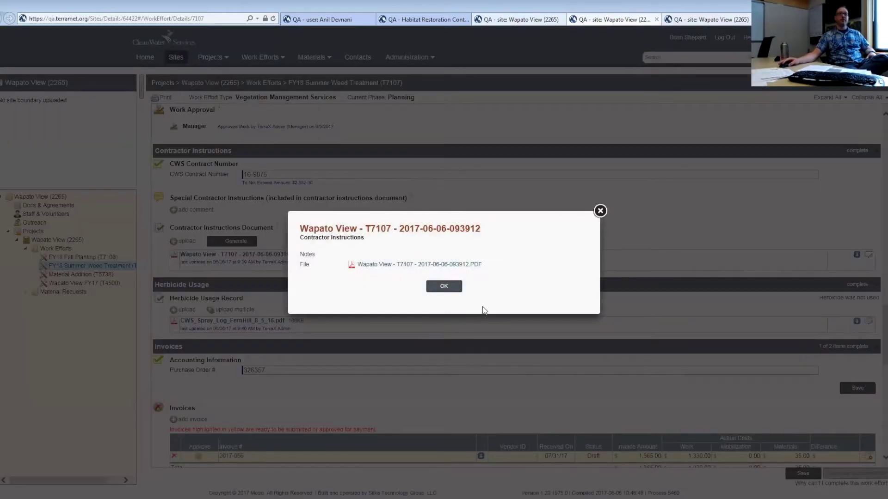
pyautogui.click(454, 265)
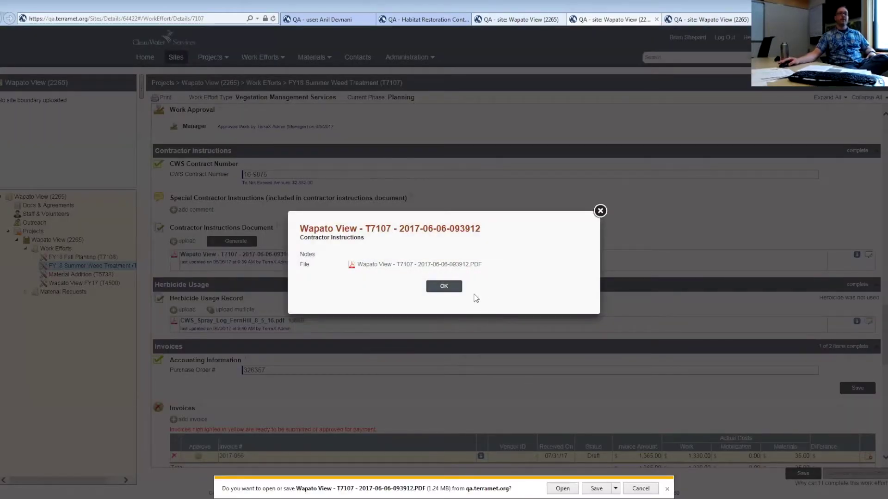
pyautogui.click(564, 489)
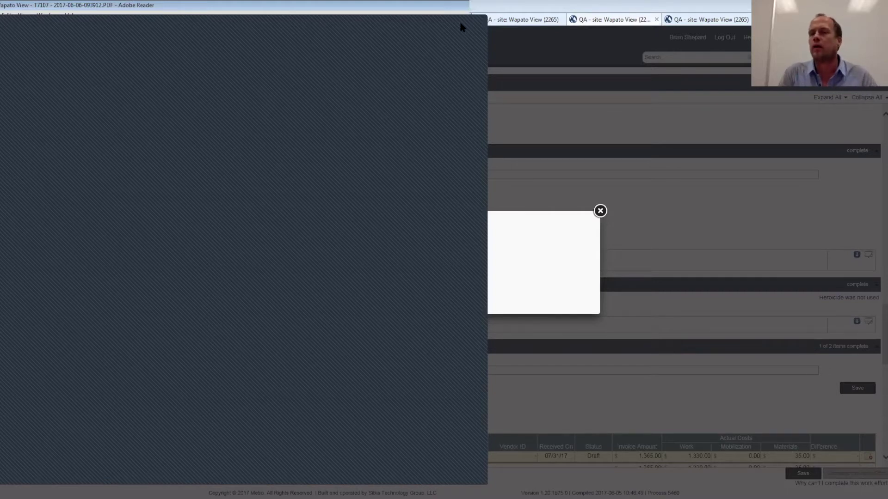
pyautogui.click(481, 17)
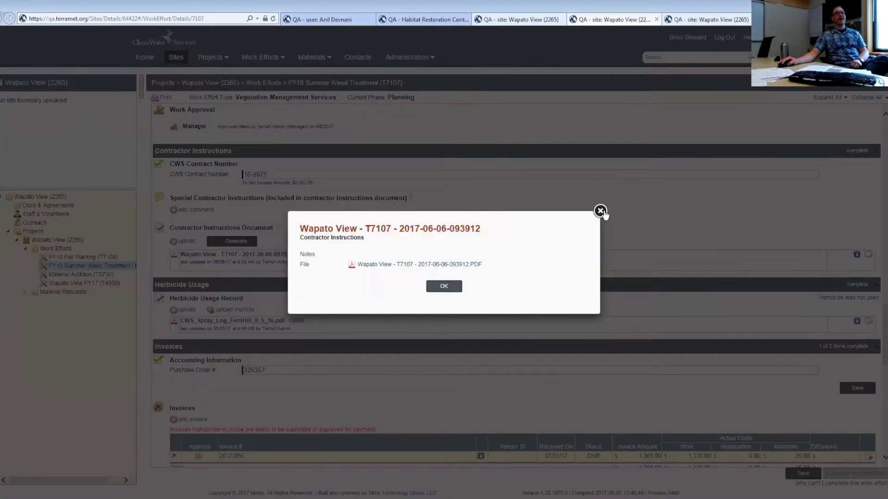
pyautogui.click(601, 211)
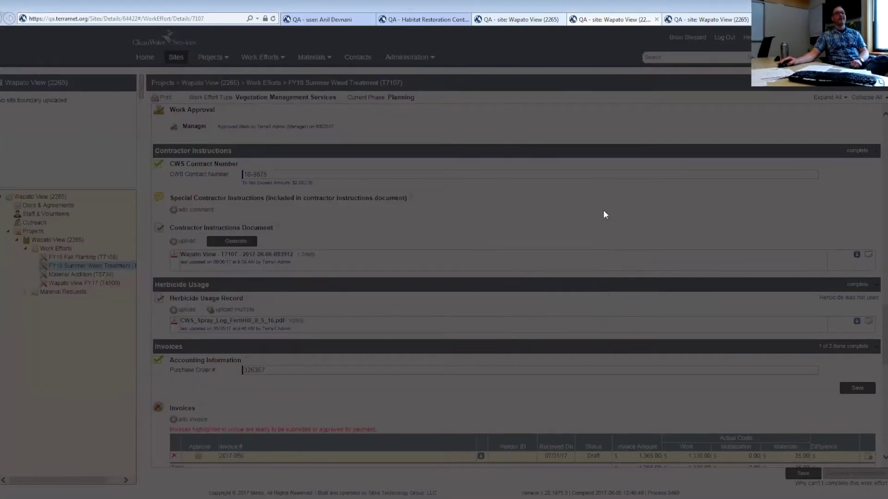
# Step: Recheck the work effort's Basics, Contacts, and Tasks and Funding details that feed the contractor instructions document
pyautogui.scroll(5, 506, 264)
pyautogui.scroll(-2, 509, 264)
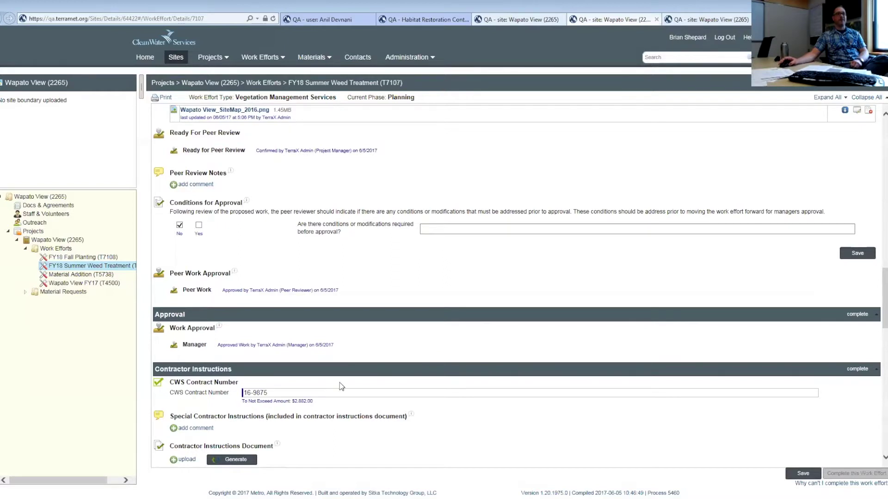
pyautogui.scroll(7, 340, 387)
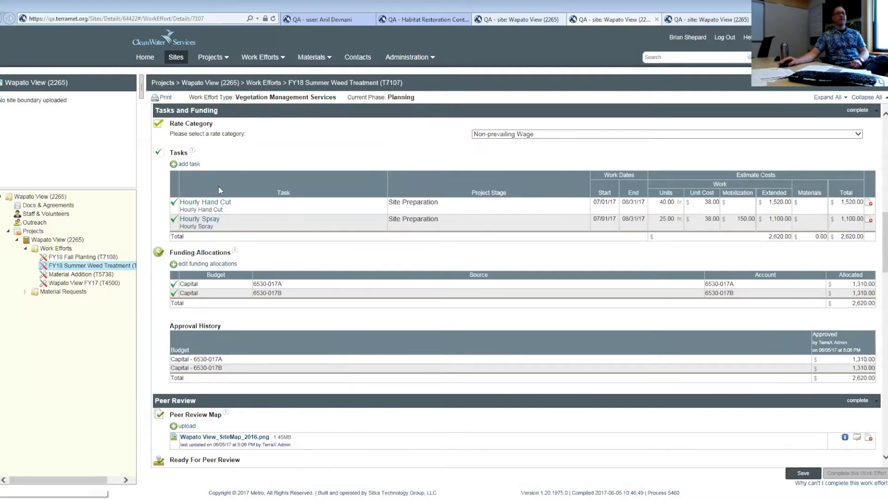
pyautogui.scroll(12, 614, 248)
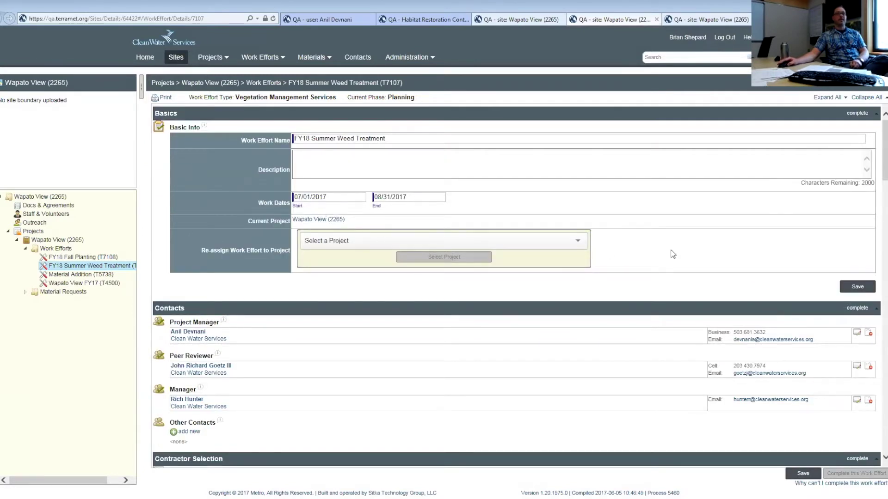
pyautogui.scroll(-15, 673, 254)
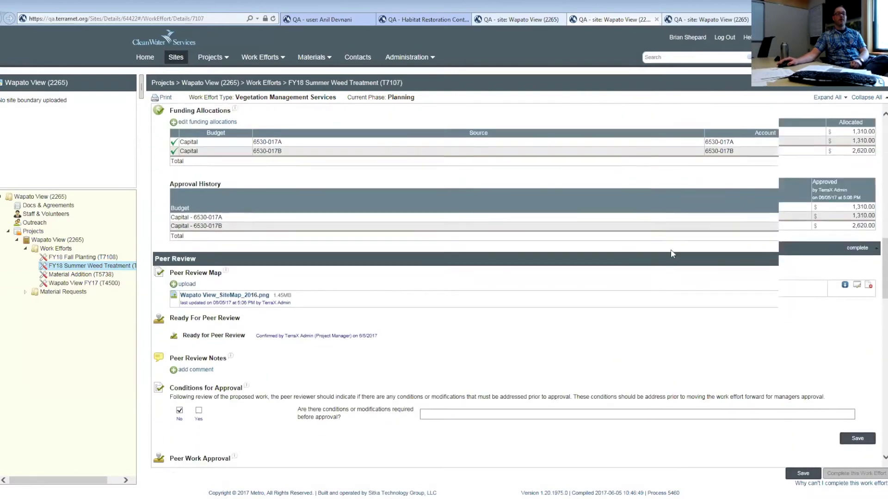
pyautogui.scroll(-2, 673, 253)
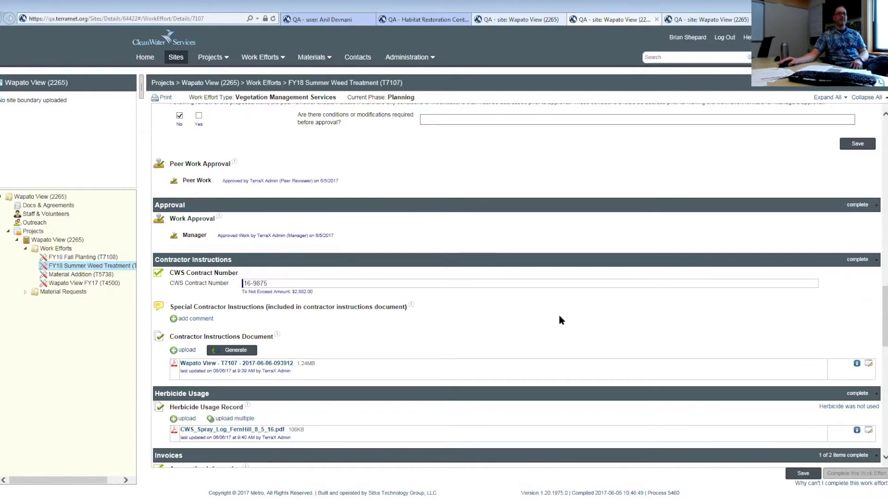
# Step: Open the peer review map Wapato View_SiteMap_2016.png, view it, and return to the work effort
pyautogui.scroll(5, 483, 313)
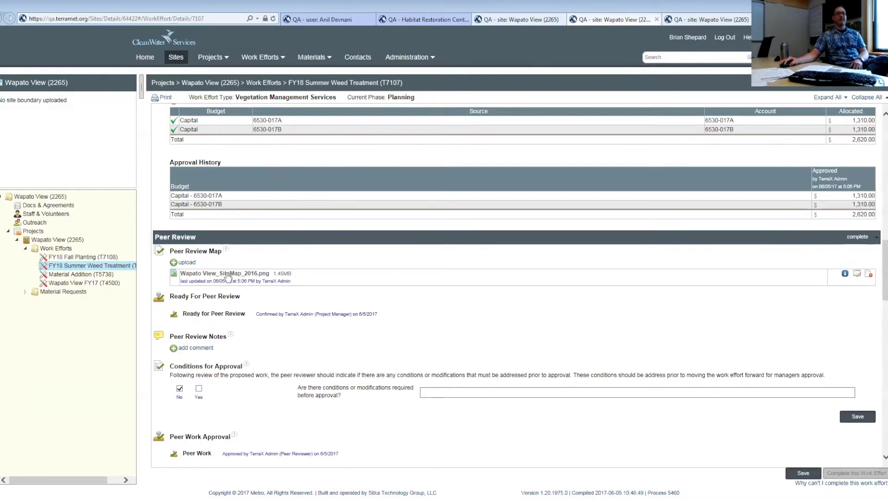
pyautogui.click(231, 276)
pyautogui.click(434, 279)
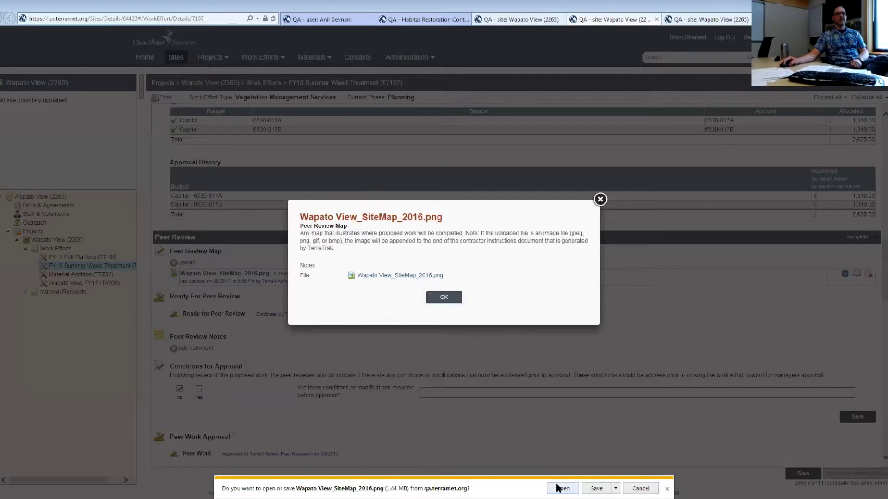
pyautogui.click(558, 489)
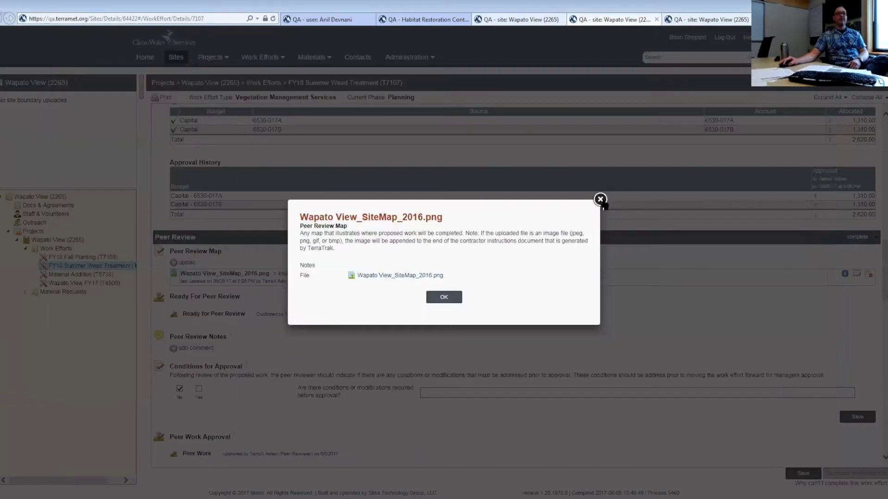
pyautogui.click(600, 198)
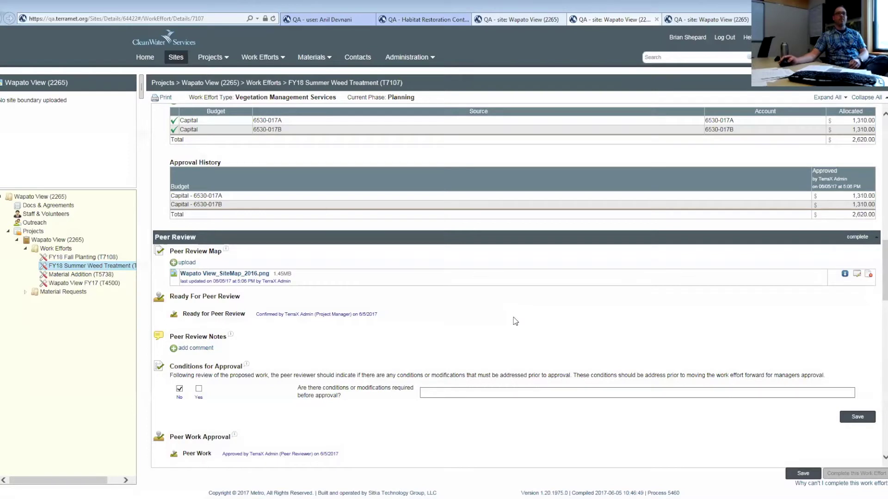
# Step: Examine the Herbicide Usage, Invoices and Implementation of Tasks sections and compare them with the planned tasks
pyautogui.scroll(-5, 462, 294)
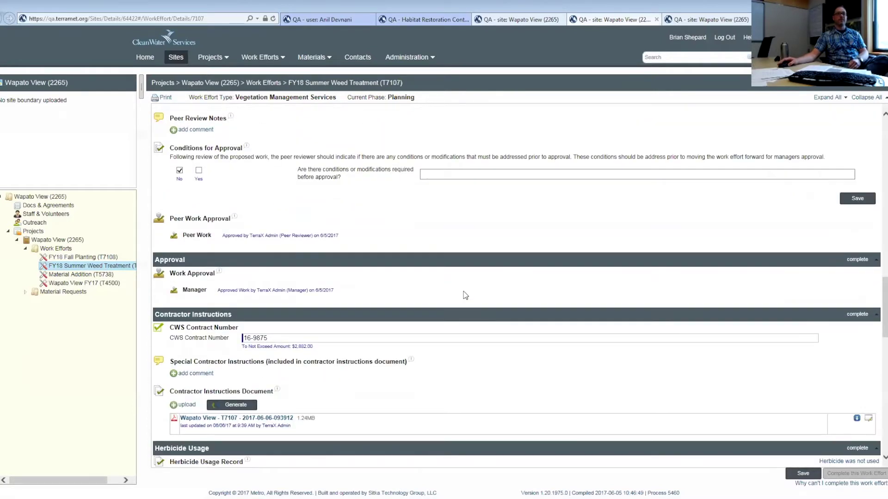
pyautogui.scroll(-5, 465, 295)
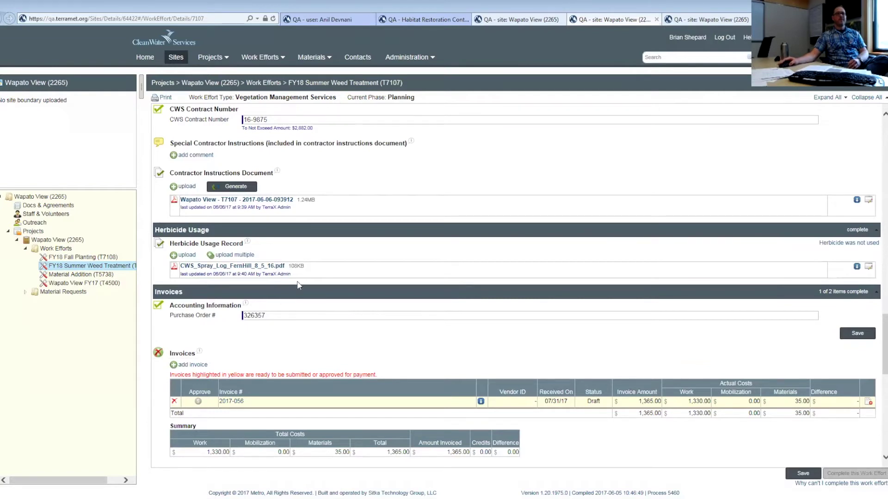
pyautogui.scroll(12, 356, 282)
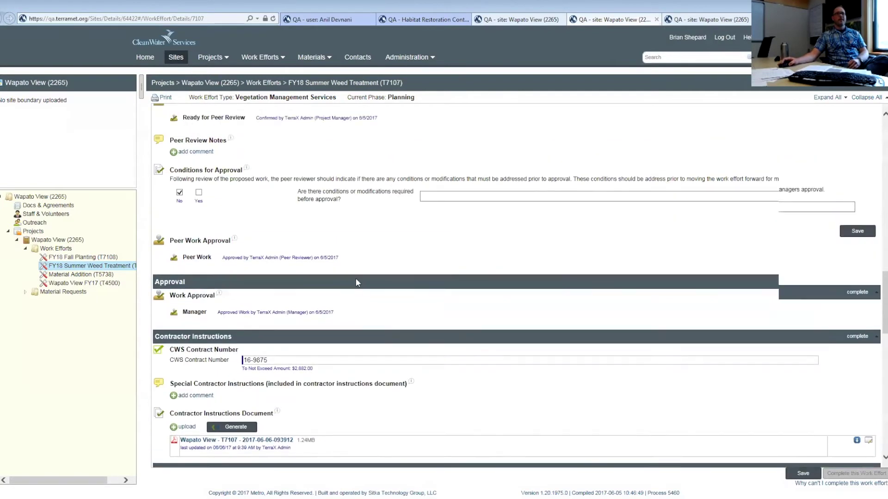
pyautogui.scroll(3, 356, 283)
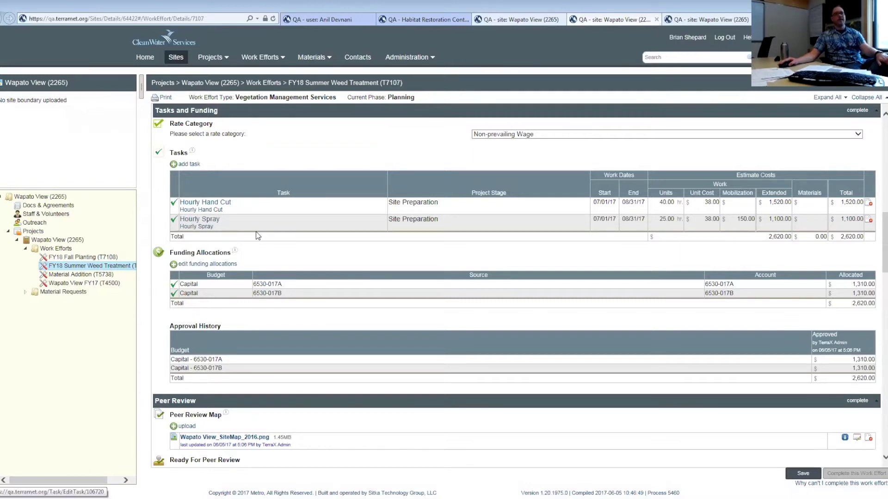
pyautogui.scroll(-15, 258, 237)
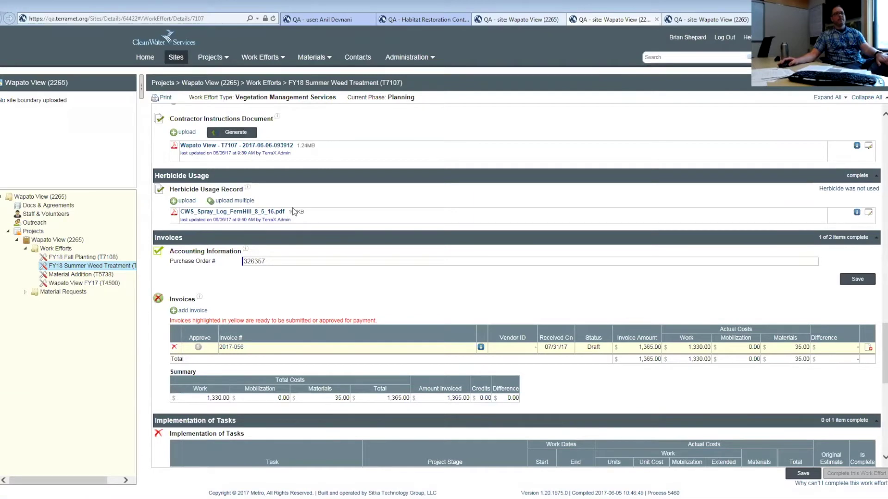
pyautogui.scroll(3, 204, 273)
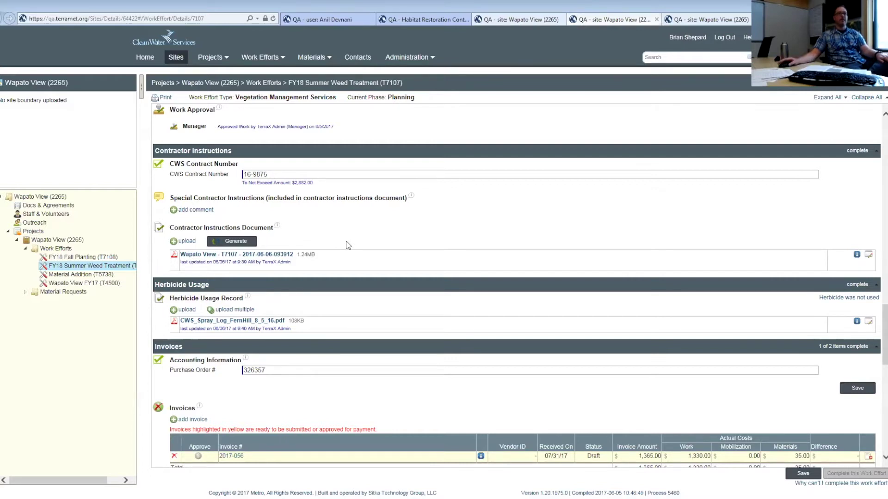
pyautogui.scroll(-4, 366, 301)
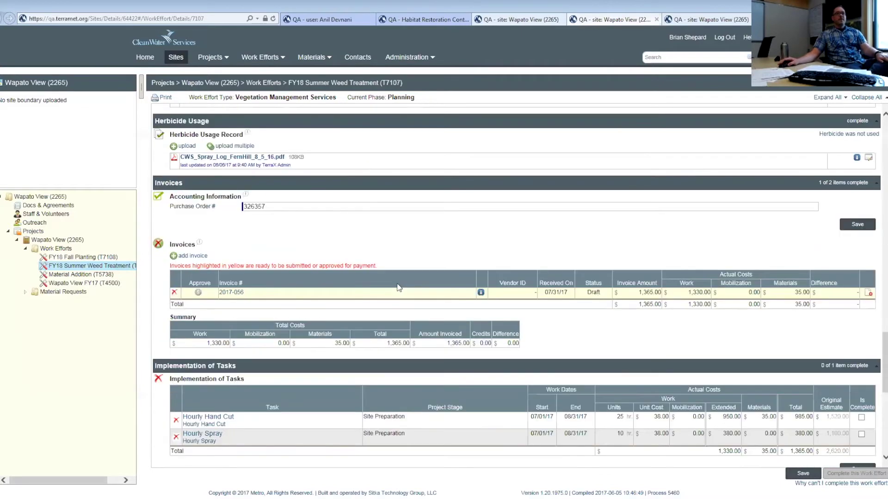
pyautogui.scroll(4, 396, 284)
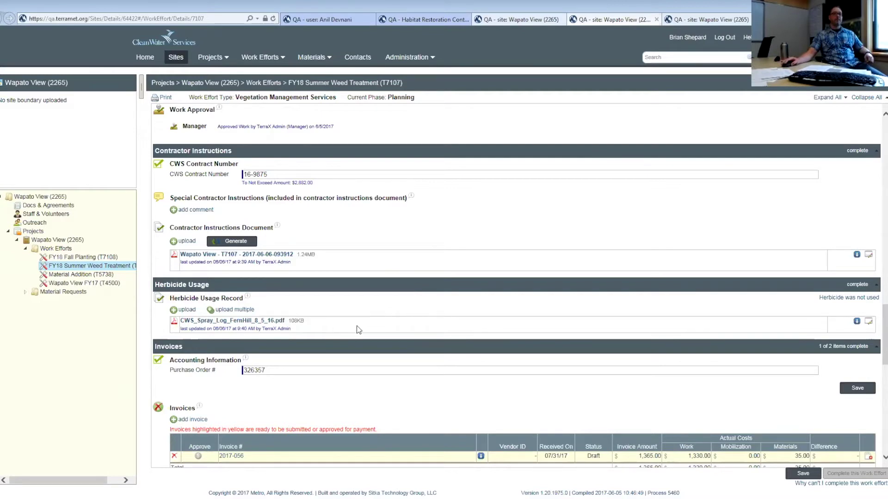
# Step: Open the draft invoice from the Invoices section, review its work summary and materials, and close it without saving
pyautogui.scroll(-2, 372, 311)
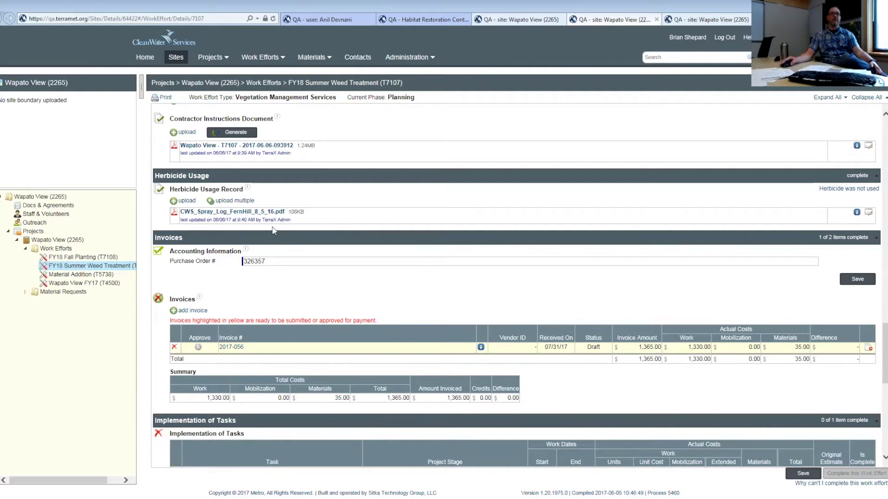
pyautogui.scroll(-1, 290, 253)
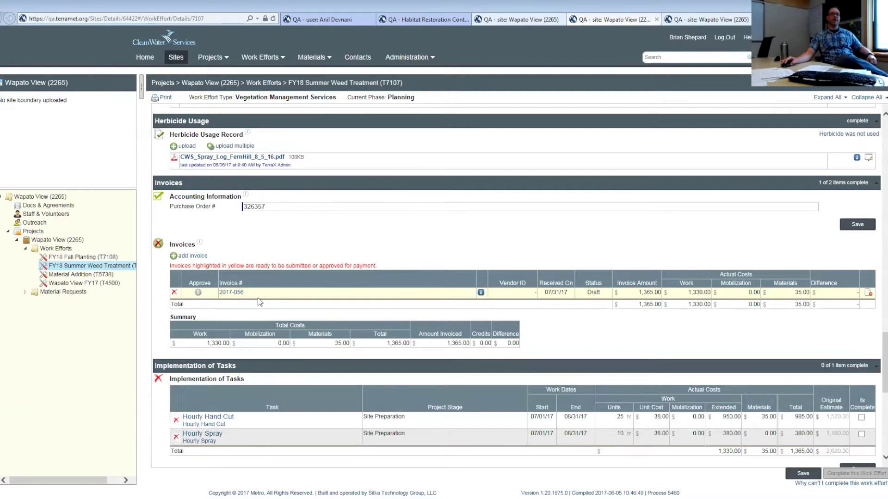
pyautogui.click(229, 293)
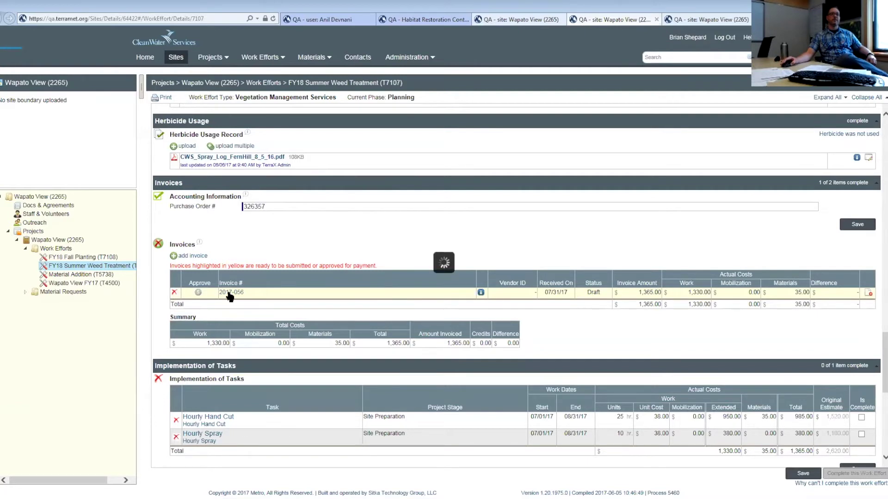
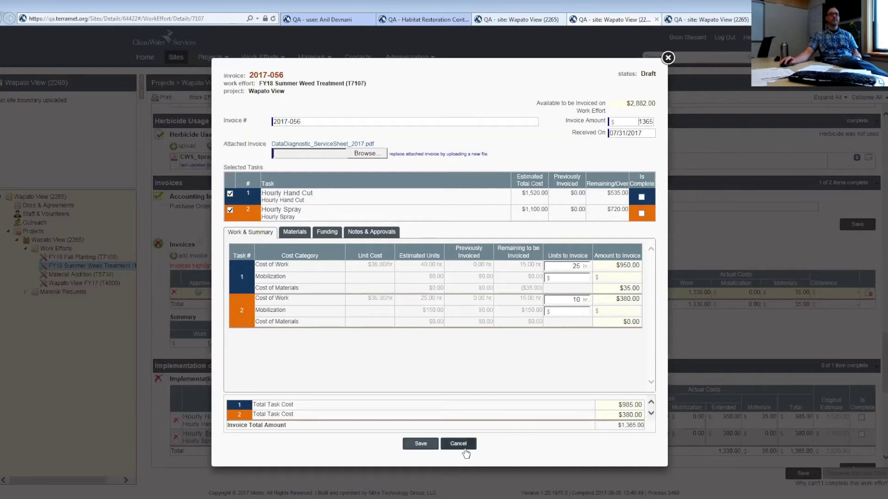
pyautogui.click(296, 232)
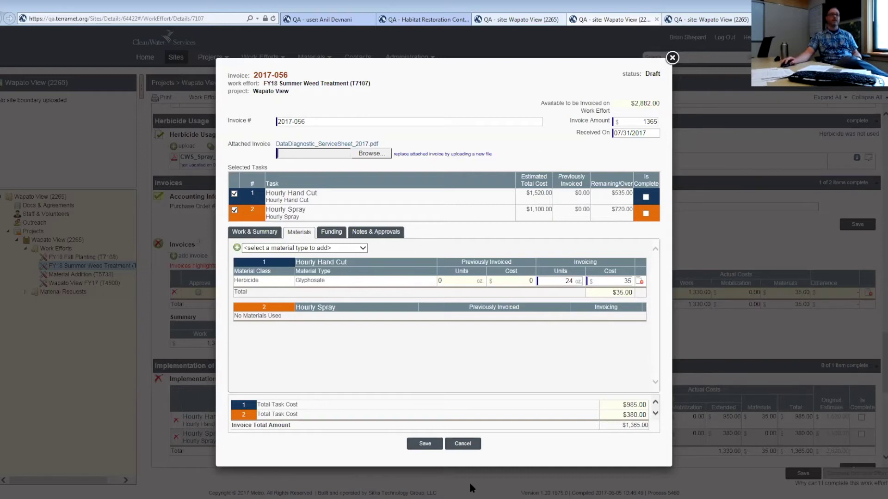
pyautogui.click(462, 445)
# Step: Mark the Hourly Spray task as complete in the Implementation of Tasks section, and clear the mark again
pyautogui.scroll(-5, 467, 334)
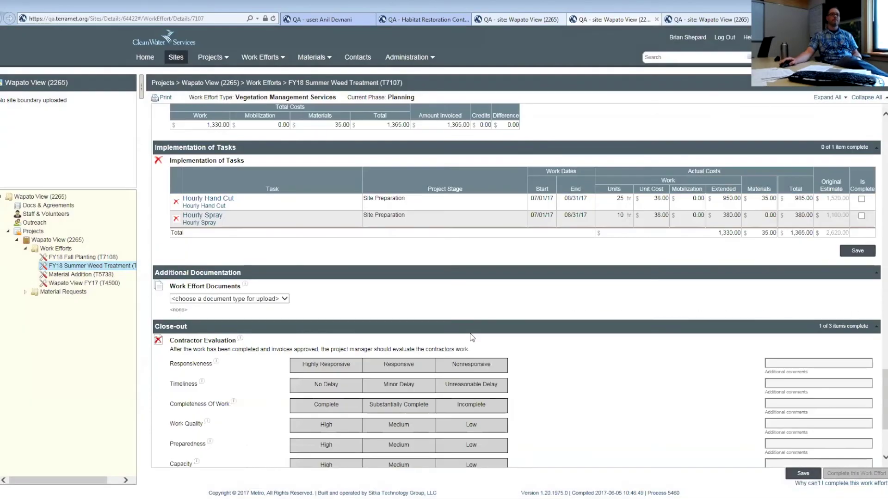
pyautogui.scroll(3, 528, 343)
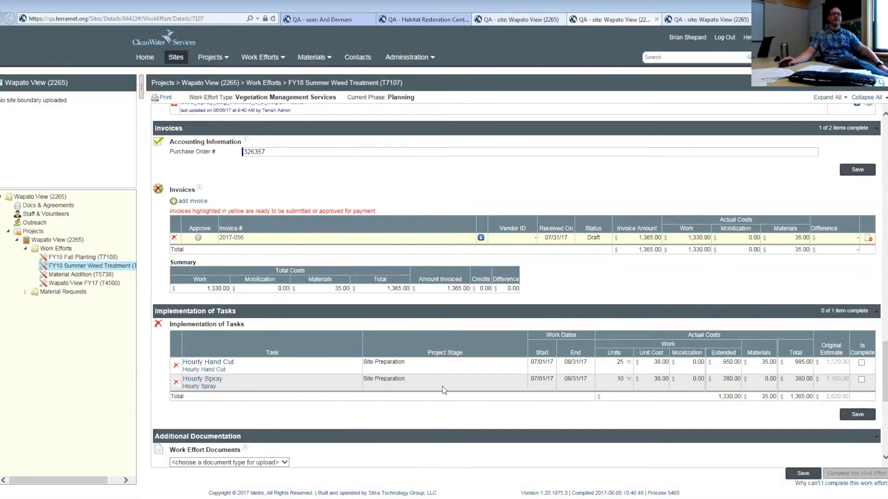
pyautogui.click(861, 380)
pyautogui.click(861, 380)
# Step: Examine the Additional Documentation and Close-out sections, including the contractor evaluation criteria, close-out notes and the requirements for closing the work effort
pyautogui.scroll(-3, 627, 413)
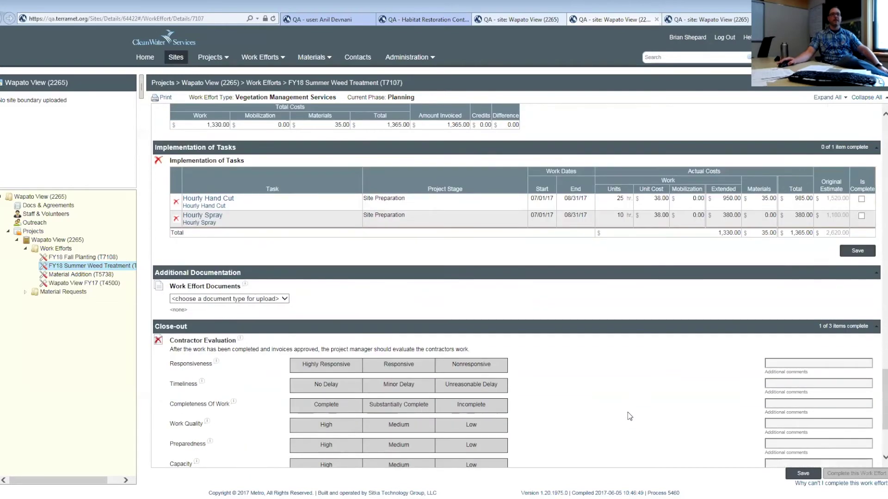
pyautogui.scroll(2, 628, 412)
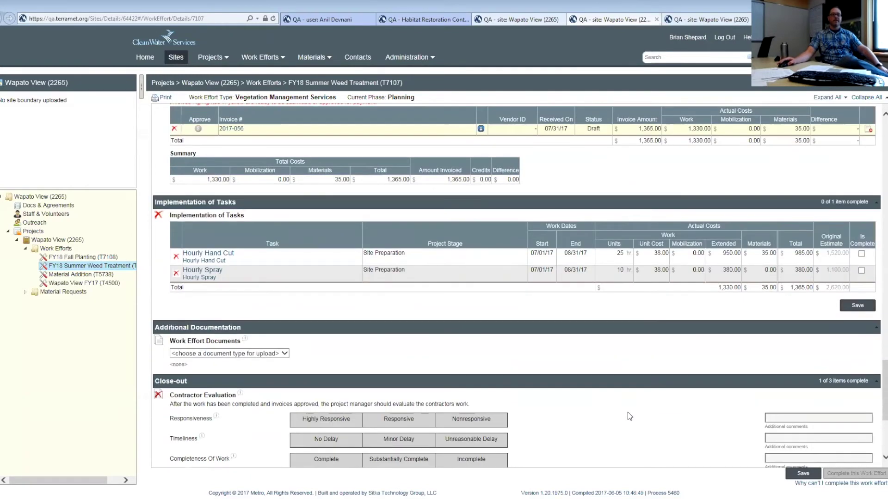
pyautogui.scroll(-2, 628, 412)
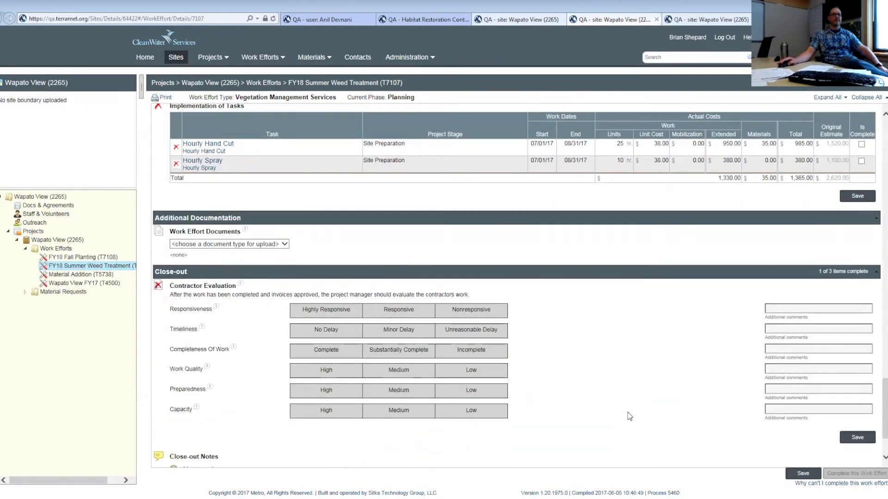
pyautogui.scroll(-1, 628, 412)
pyautogui.scroll(1, 628, 412)
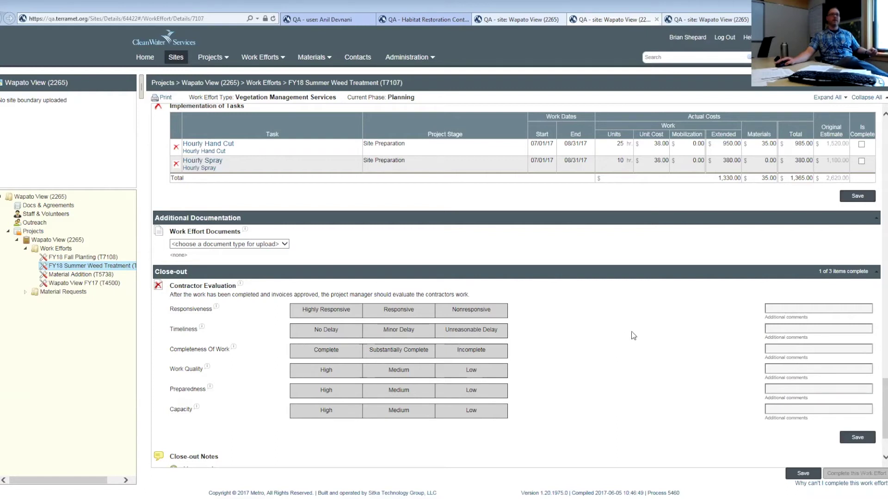
pyautogui.scroll(-2, 633, 336)
pyautogui.scroll(-1, 634, 336)
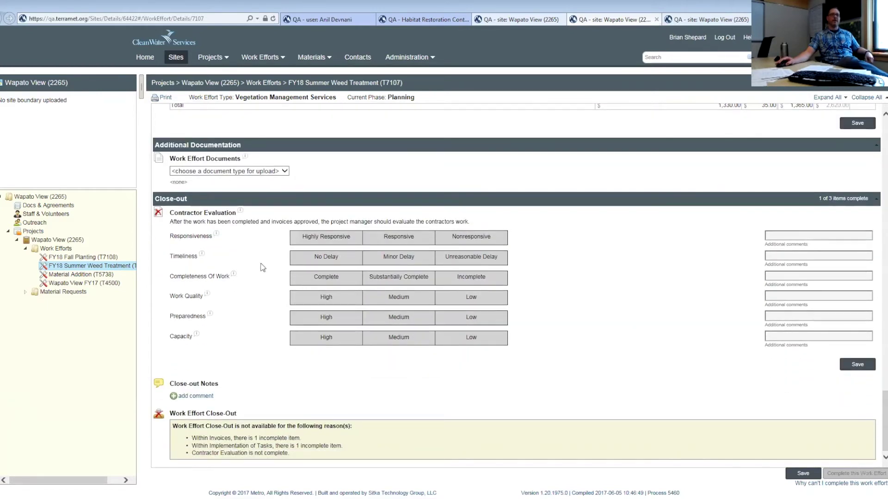
pyautogui.moveTo(158, 216)
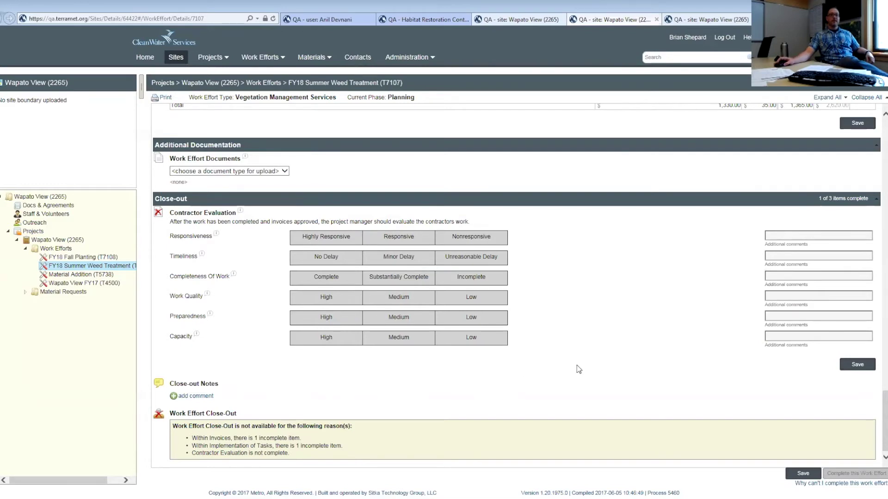
pyautogui.scroll(10, 577, 365)
pyautogui.scroll(15, 578, 368)
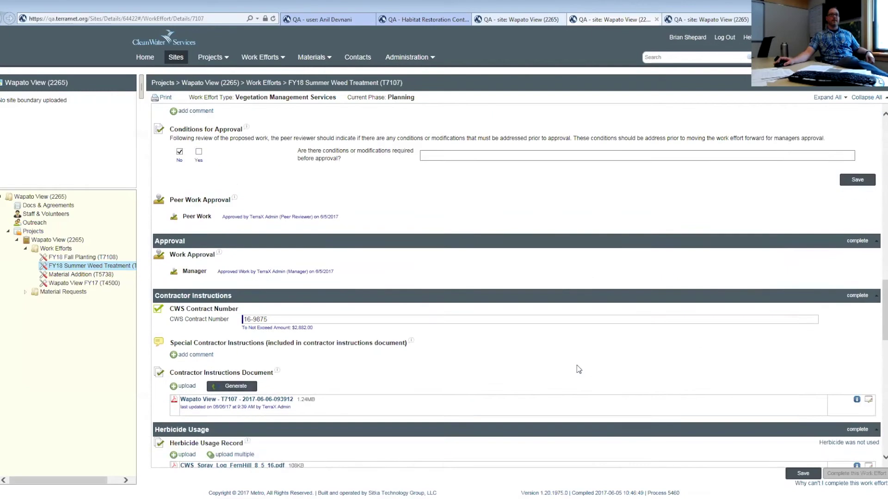
pyautogui.scroll(10, 578, 369)
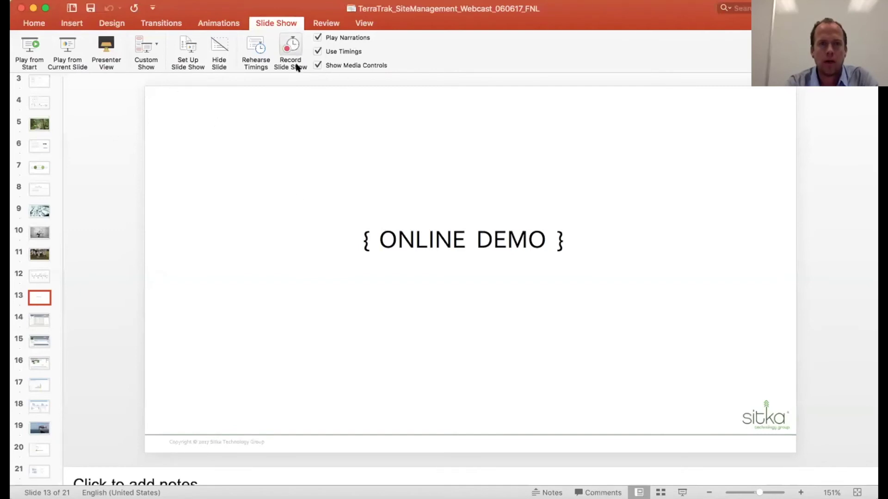
# Step: Switch to the PowerPoint presentation and start the slide show from the Online Demo slide
pyautogui.click(62, 46)
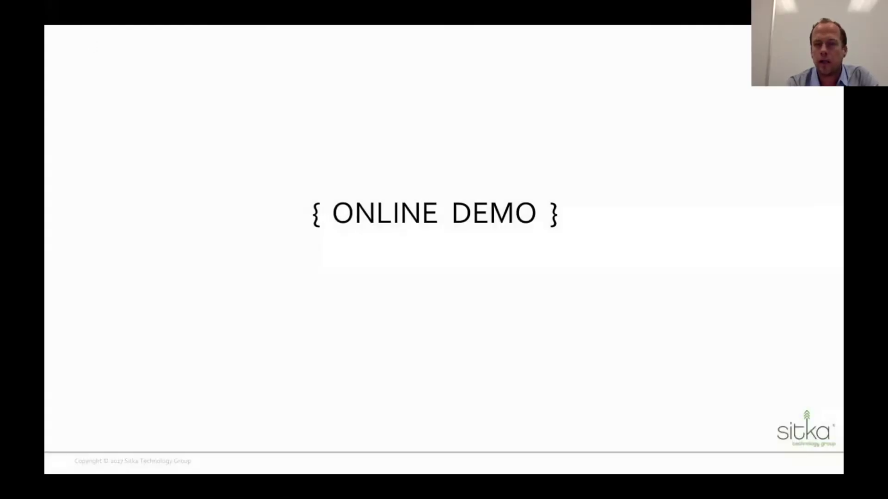